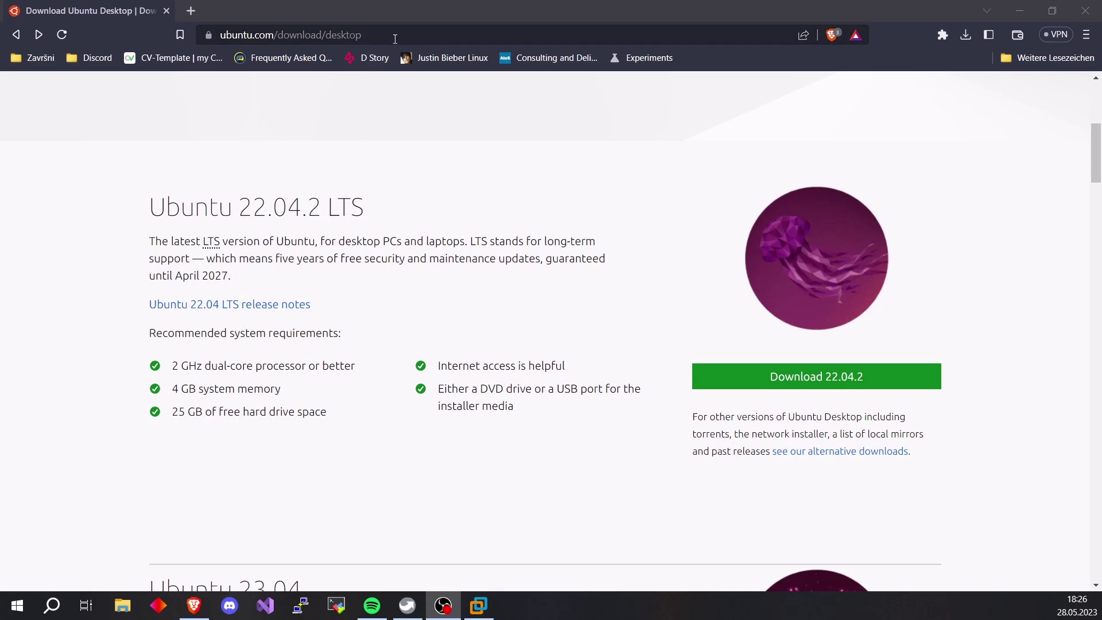
# Review the Ubuntu 22.04.2 LTS download page, highlighting its address and heading
pyautogui.moveTo(363, 35); pyautogui.dragTo(221, 36)
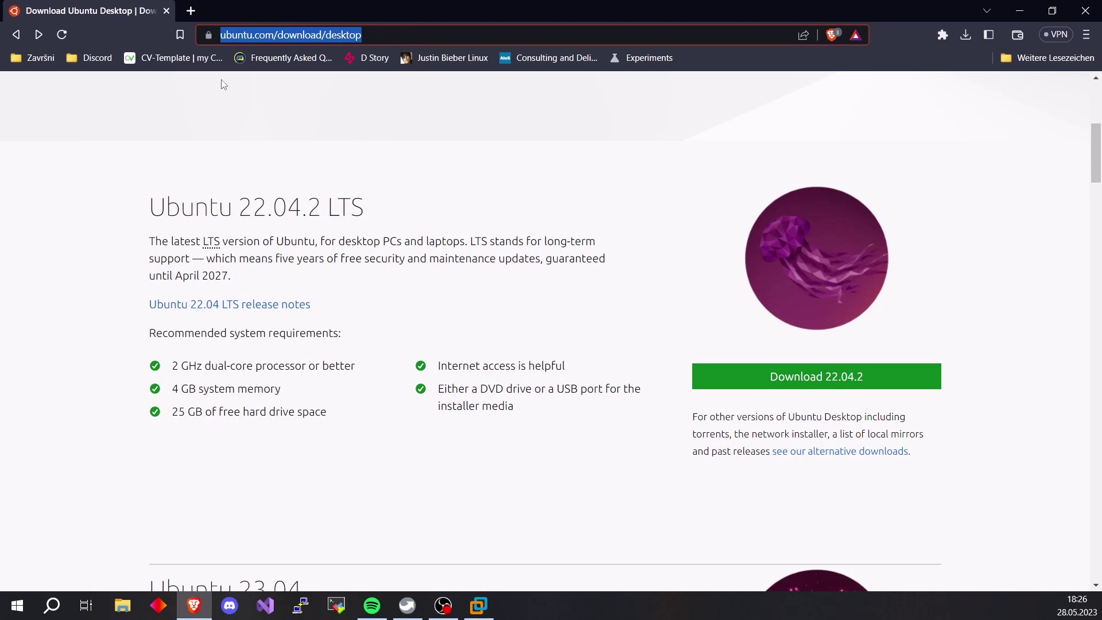
pyautogui.click(516, 306)
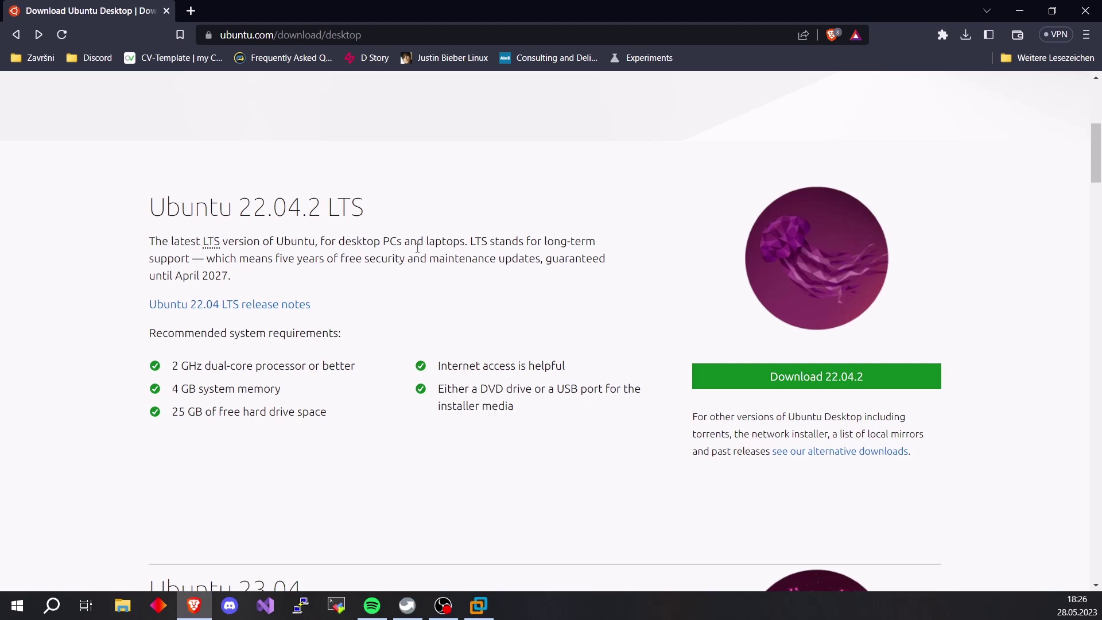
pyautogui.moveTo(381, 217); pyautogui.dragTo(148, 214)
pyautogui.click(411, 328)
pyautogui.scroll(-3, 412, 329)
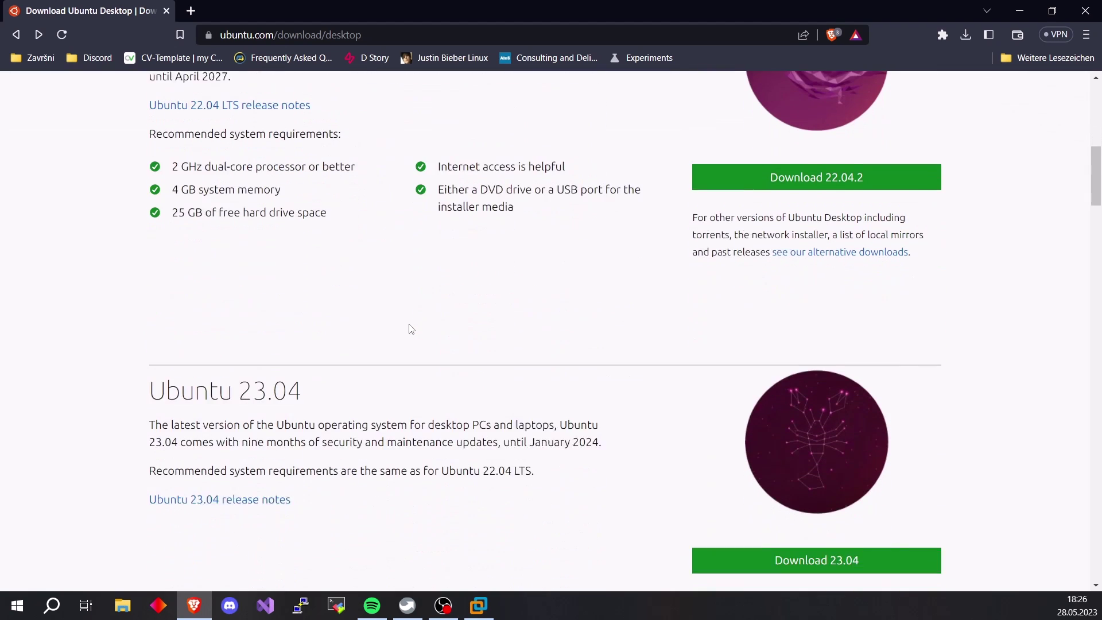
pyautogui.scroll(3, 411, 329)
pyautogui.scroll(-6, 411, 328)
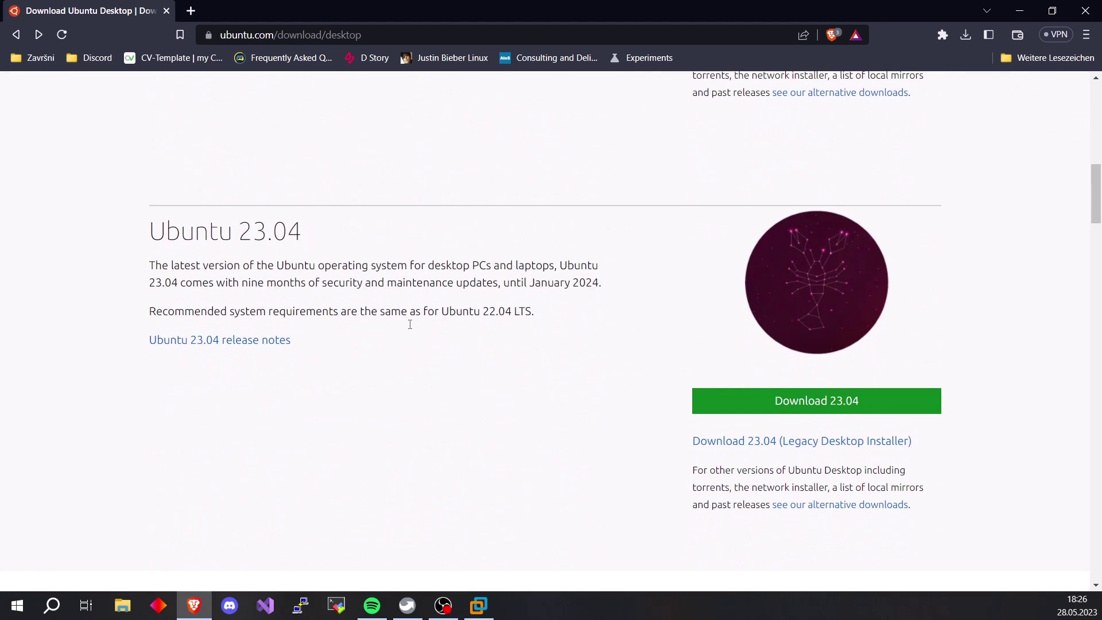
pyautogui.scroll(8, 411, 329)
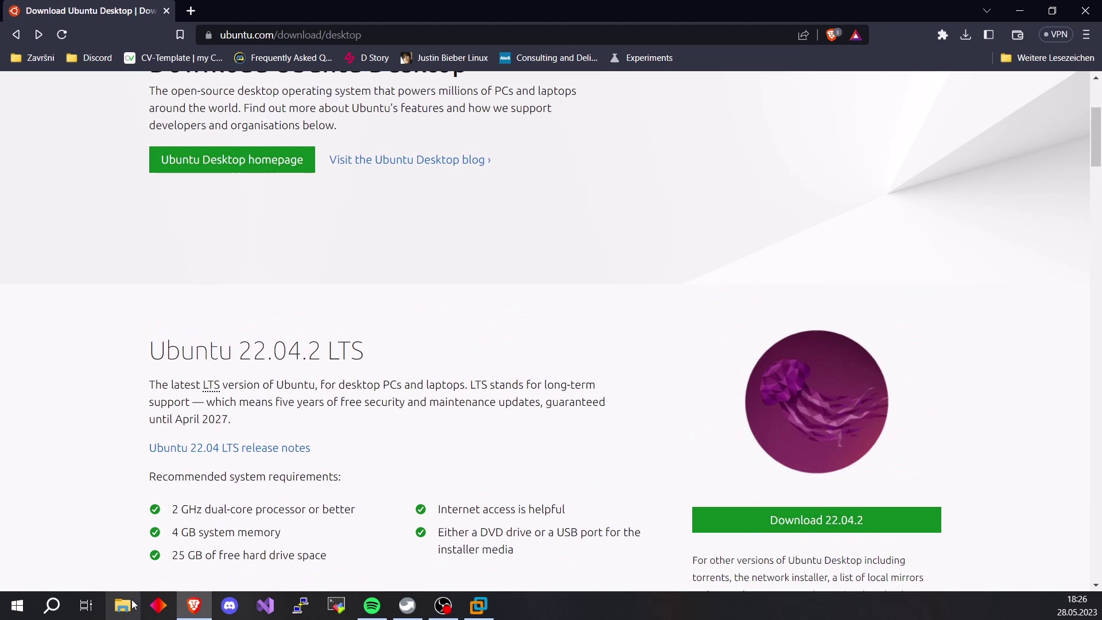
# Confirm ubuntu-22.04.2-desktop-amd64.iso is in D:\VMs, then return to VMware Workstation
pyautogui.hotkey('alt', 'Tab')
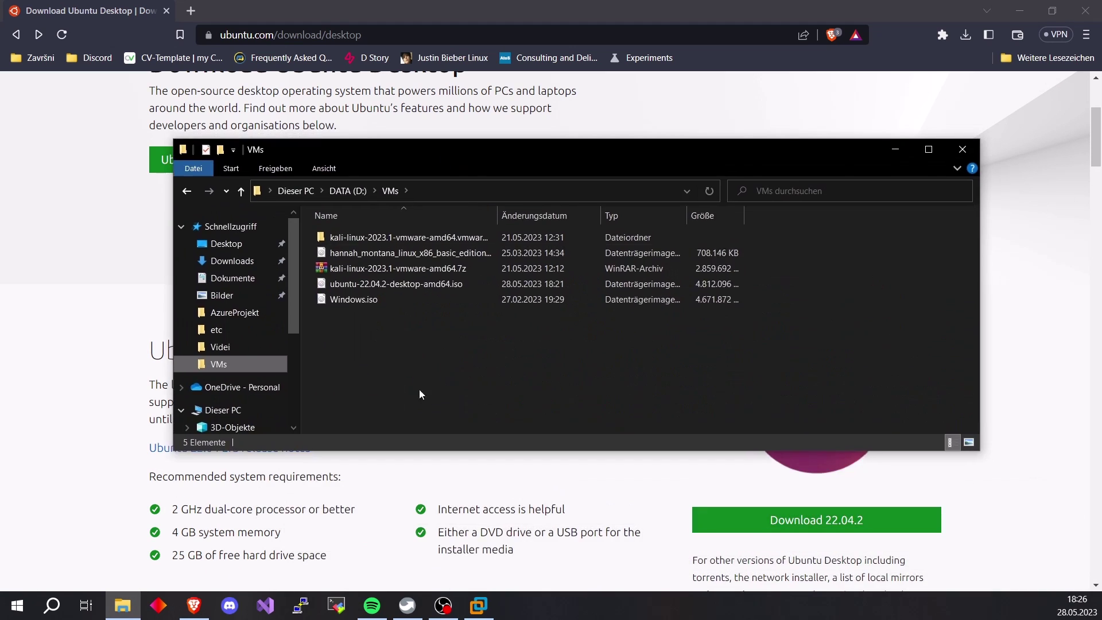
pyautogui.moveTo(422, 457); pyautogui.dragTo(438, 339)
pyautogui.click(401, 284)
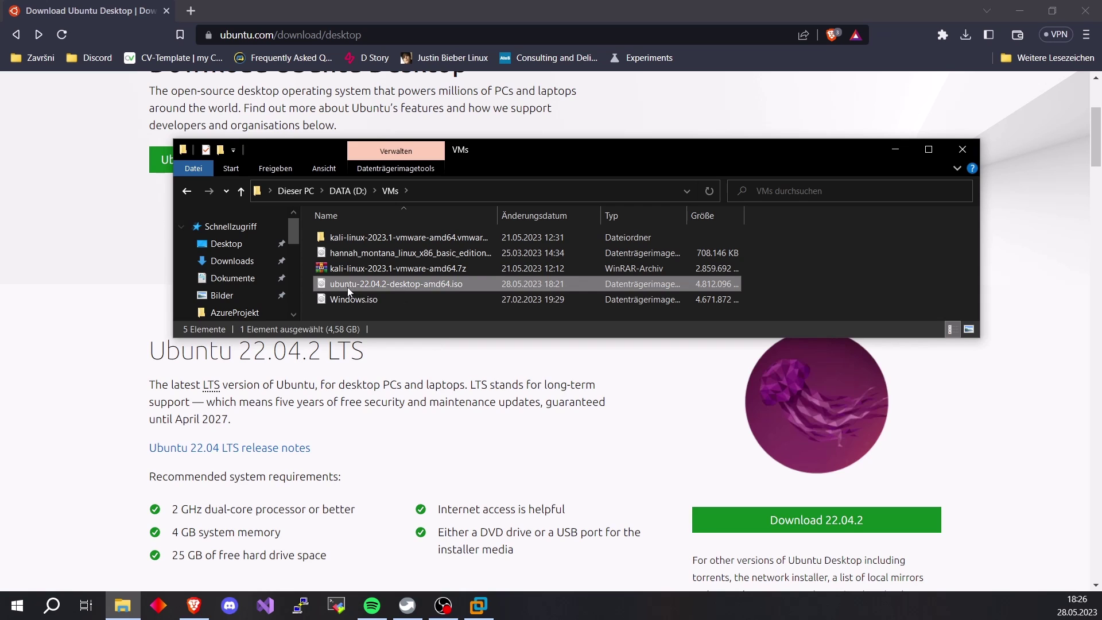
pyautogui.click(963, 151)
pyautogui.click(479, 605)
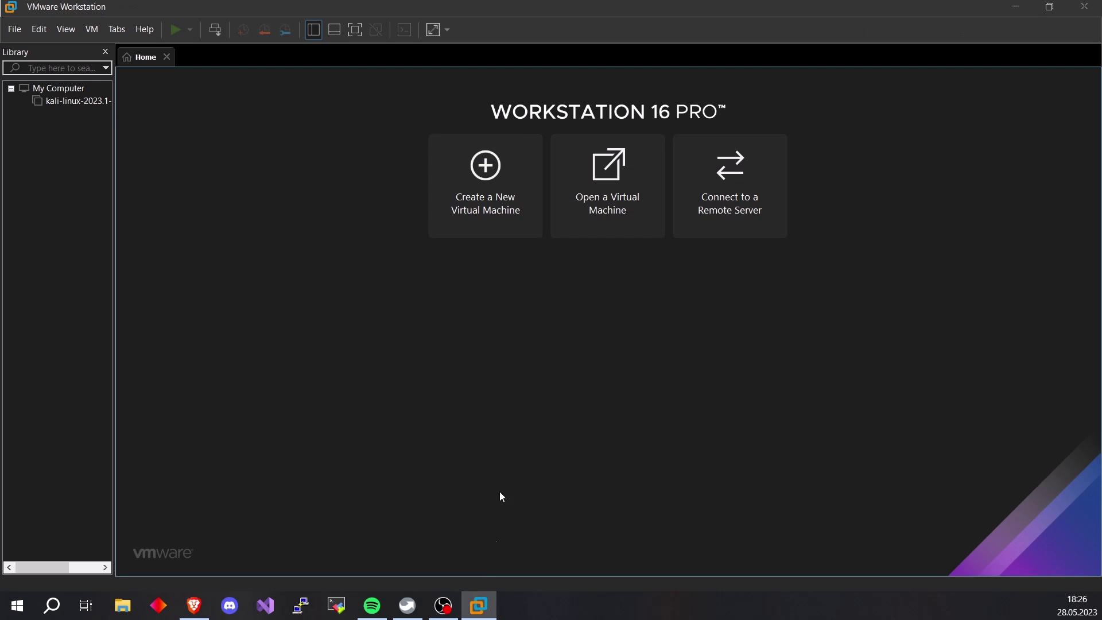
# Start a typical new VM from the ubuntu-22.04.2-desktop-amd64.iso image in D:\VMs
pyautogui.click(491, 184)
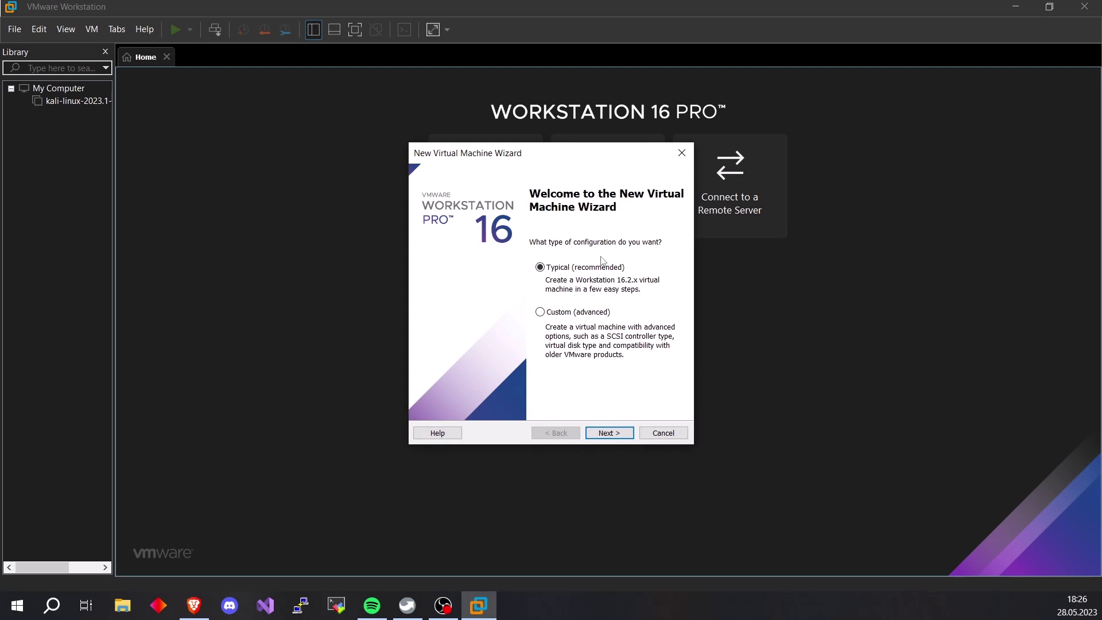
pyautogui.click(609, 433)
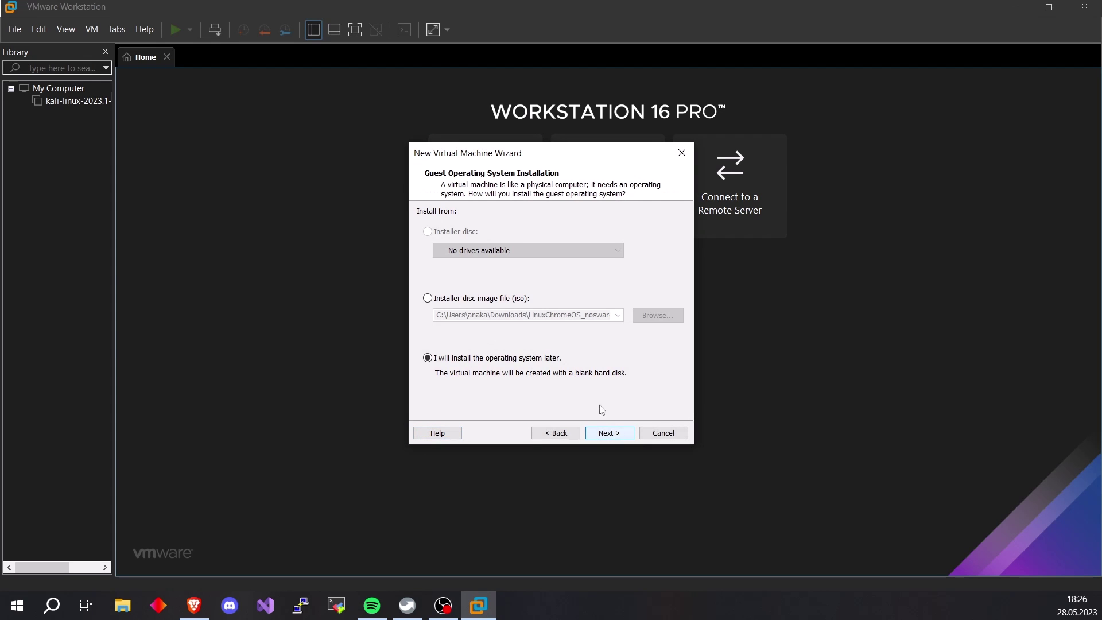
pyautogui.click(458, 299)
pyautogui.click(658, 315)
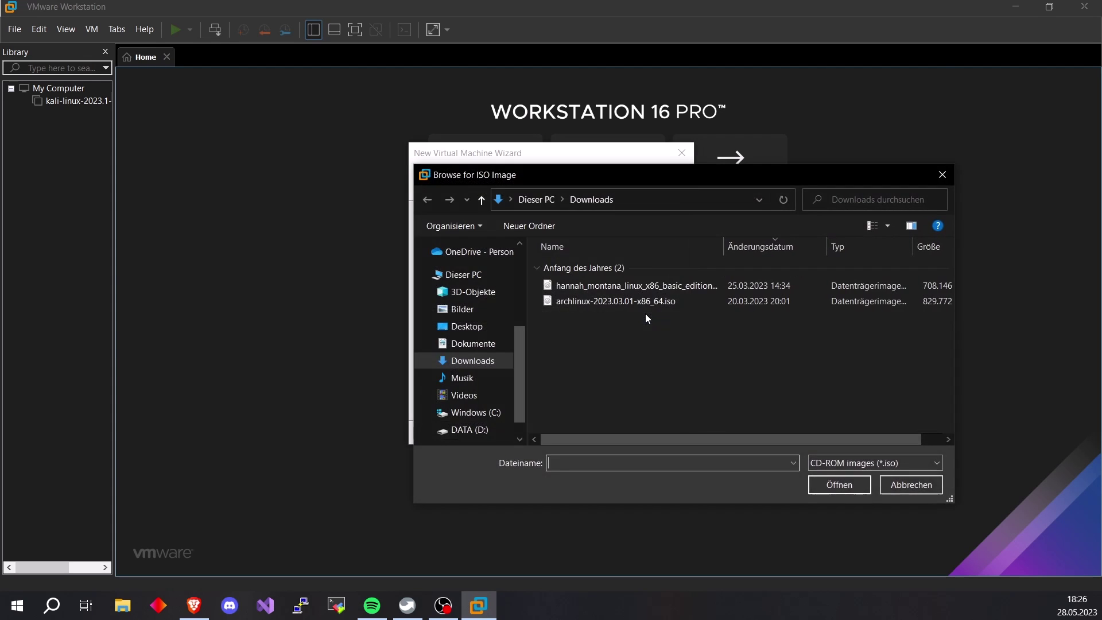
pyautogui.click(465, 430)
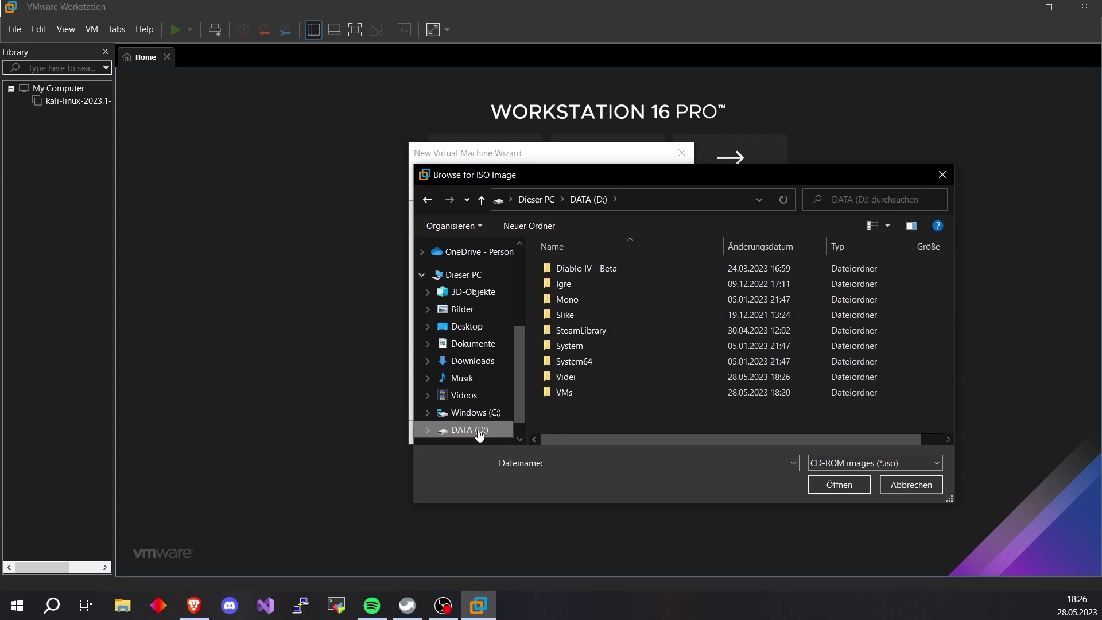
pyautogui.doubleClick(577, 392)
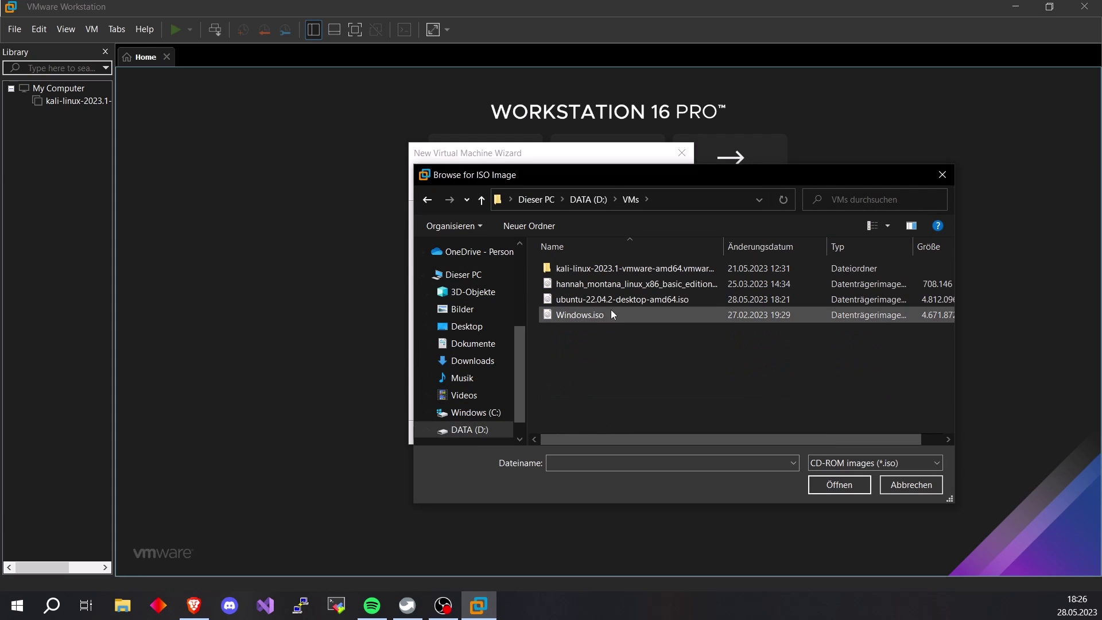
pyautogui.doubleClick(615, 299)
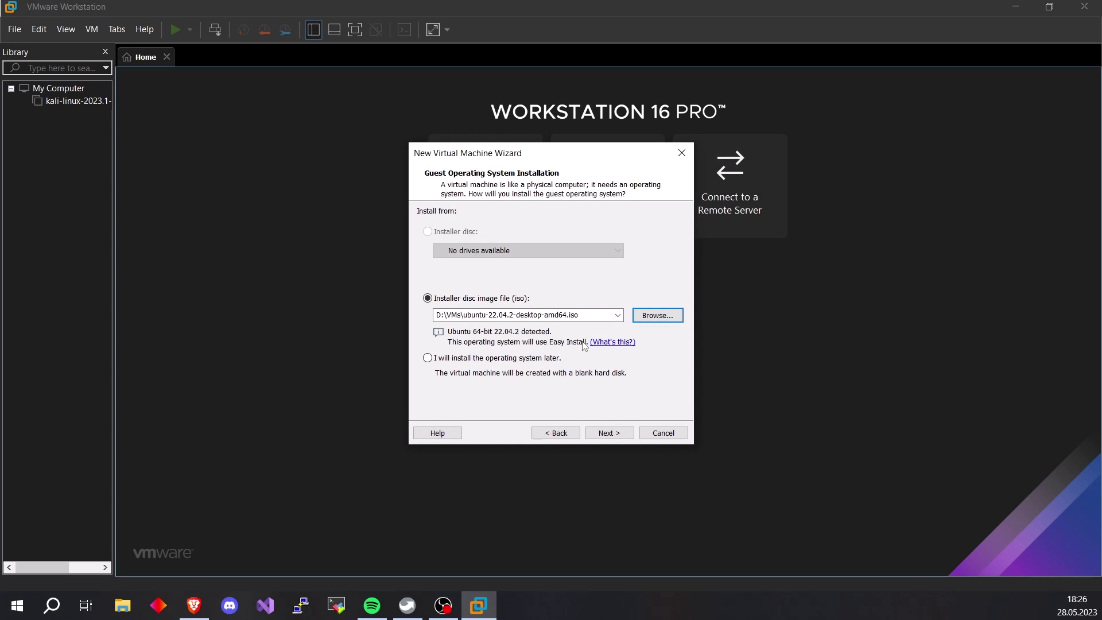
pyautogui.click(606, 432)
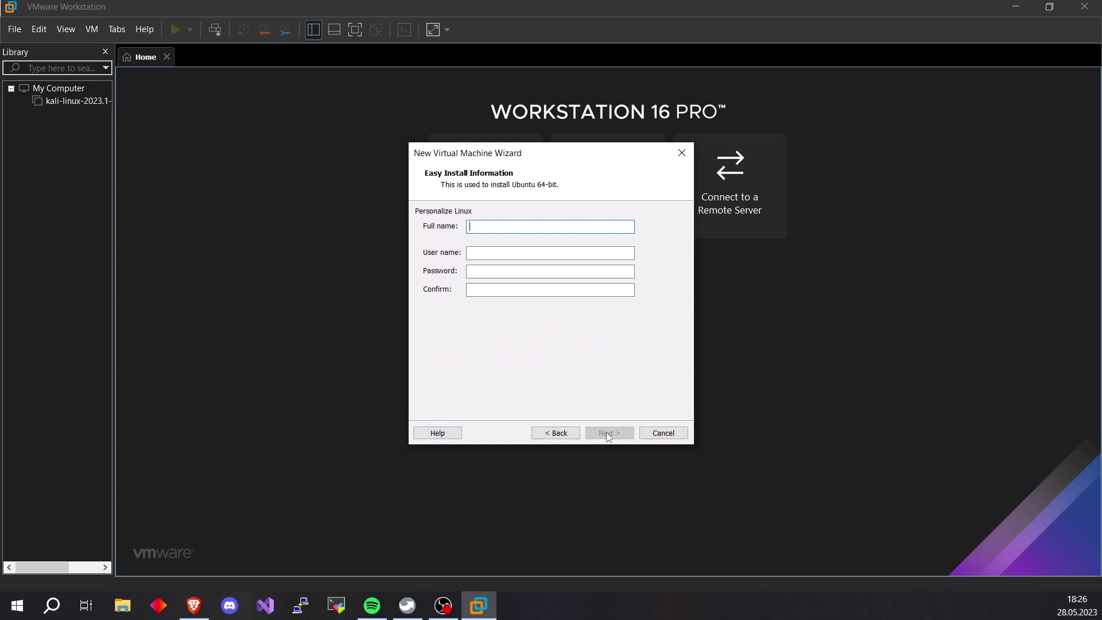
# Fill in the Easy Install full name, user name and password, confirming the password
pyautogui.write('ThatITShow')
pyautogui.press('Tab')
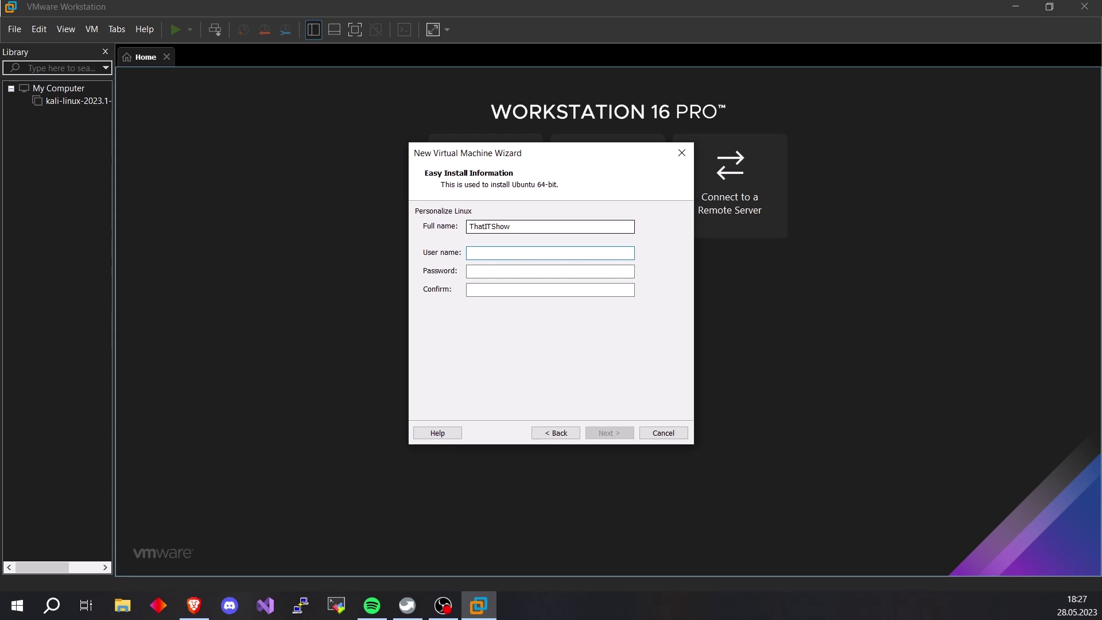
pyautogui.write('thatitshow••••')
pyautogui.press('Tab')
pyautogui.write('••••')
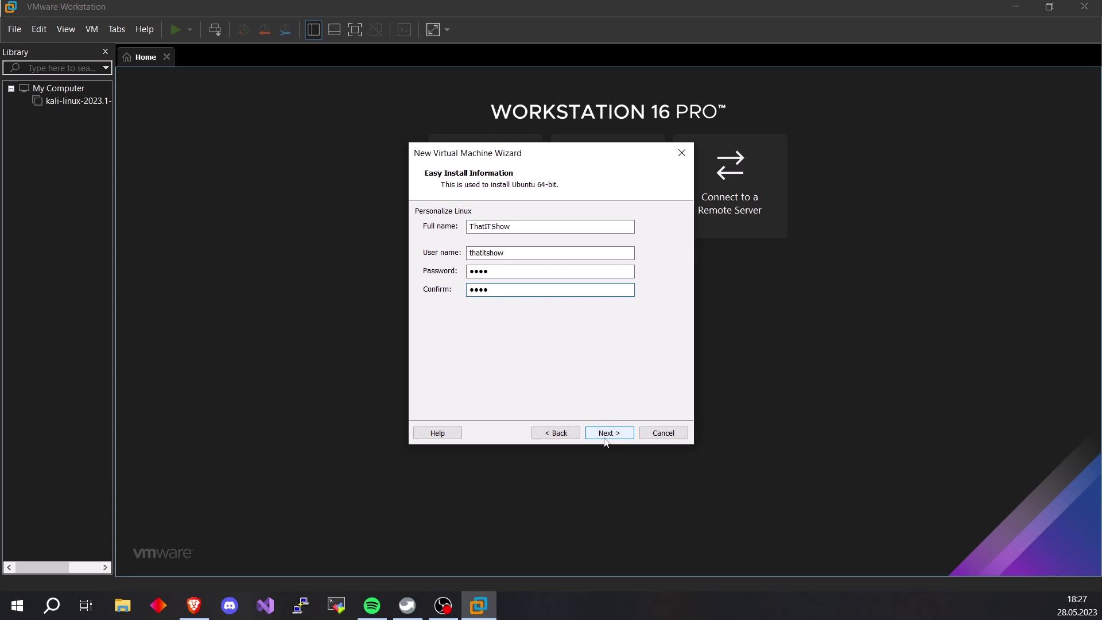
pyautogui.click(606, 439)
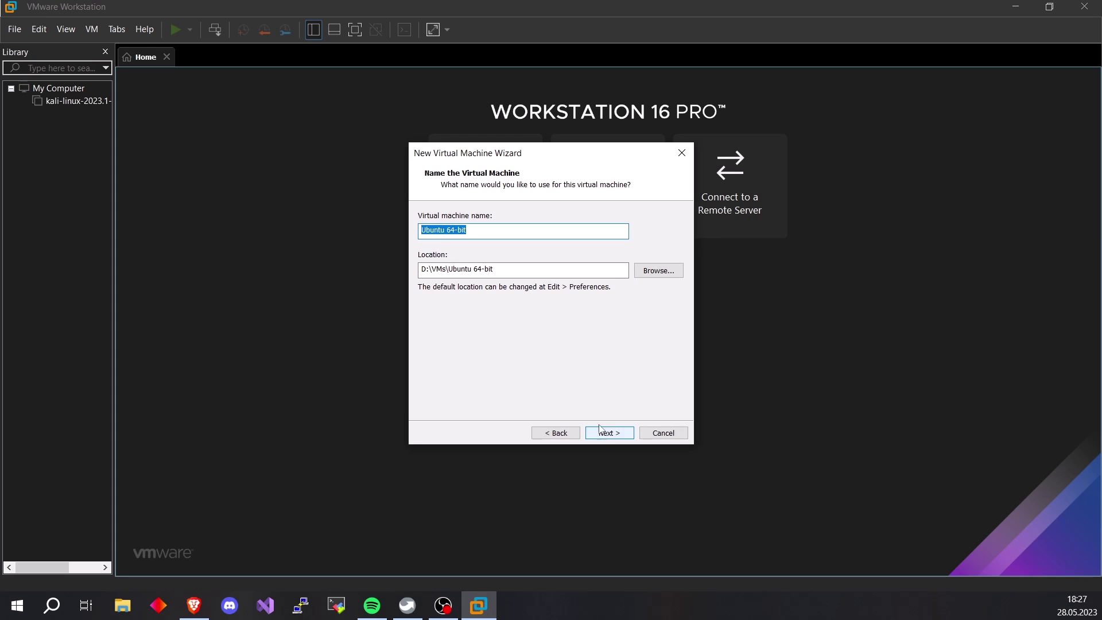
# Name the VM ThatITShow-Ubuntu22.04LTS, store its 20 GB disk as a single file, and finish
pyautogui.write('ThatITS')
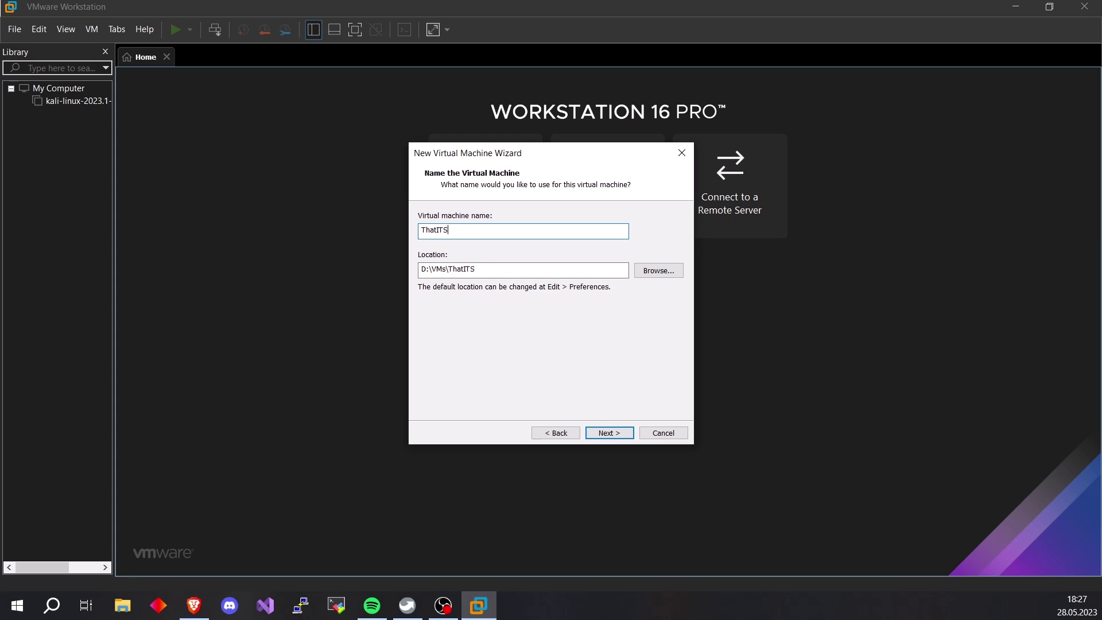
pyautogui.write('how-Ubuntu22.04LTS')
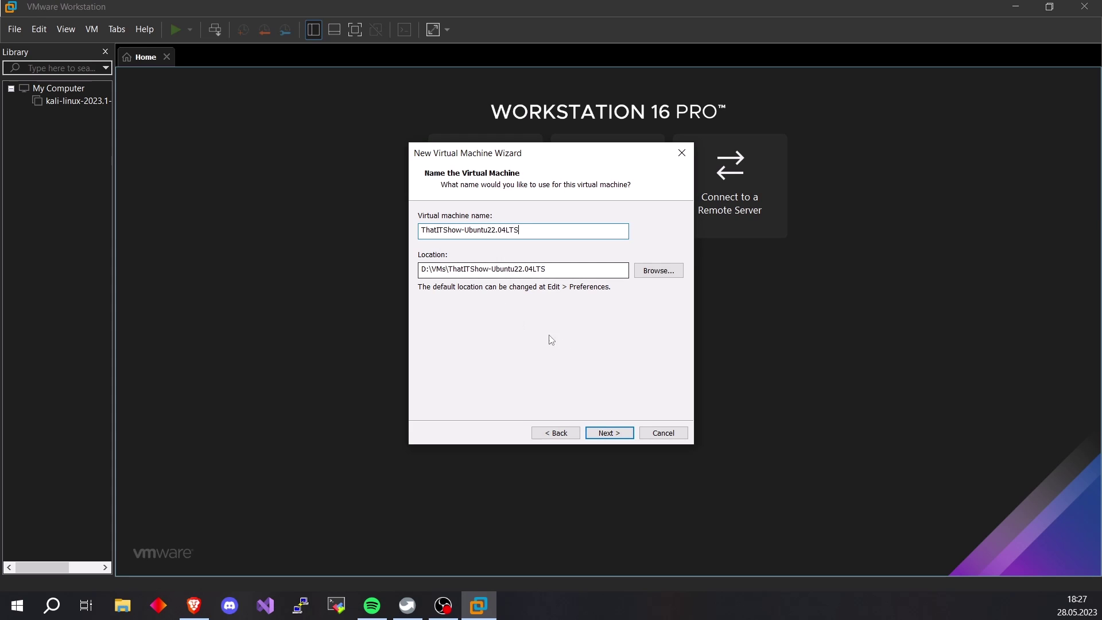
pyautogui.click(609, 433)
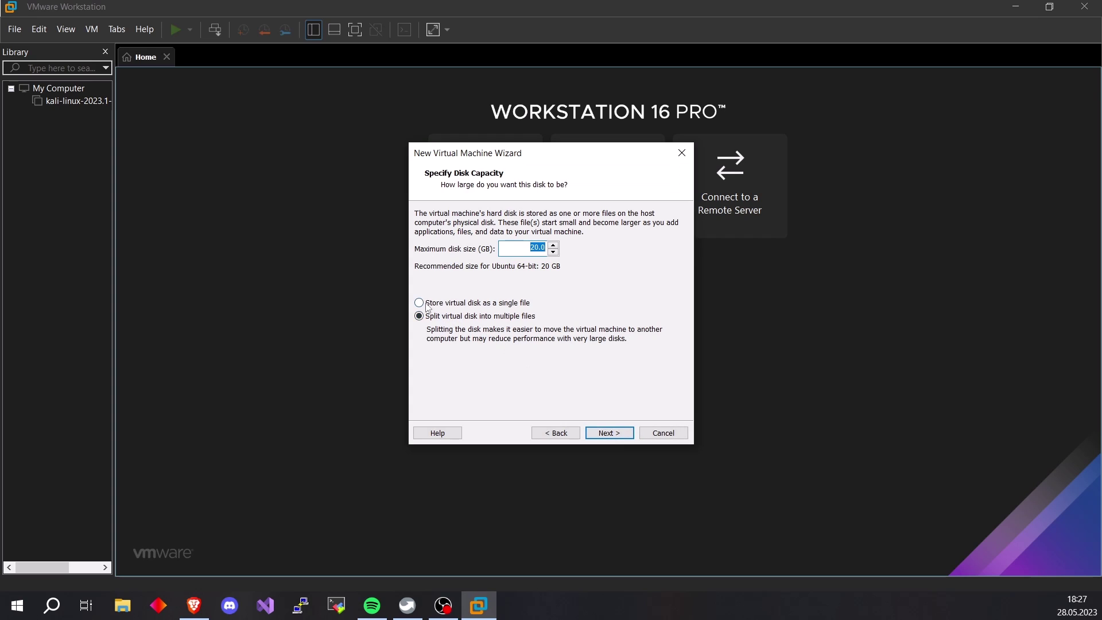
pyautogui.click(426, 304)
pyautogui.click(624, 437)
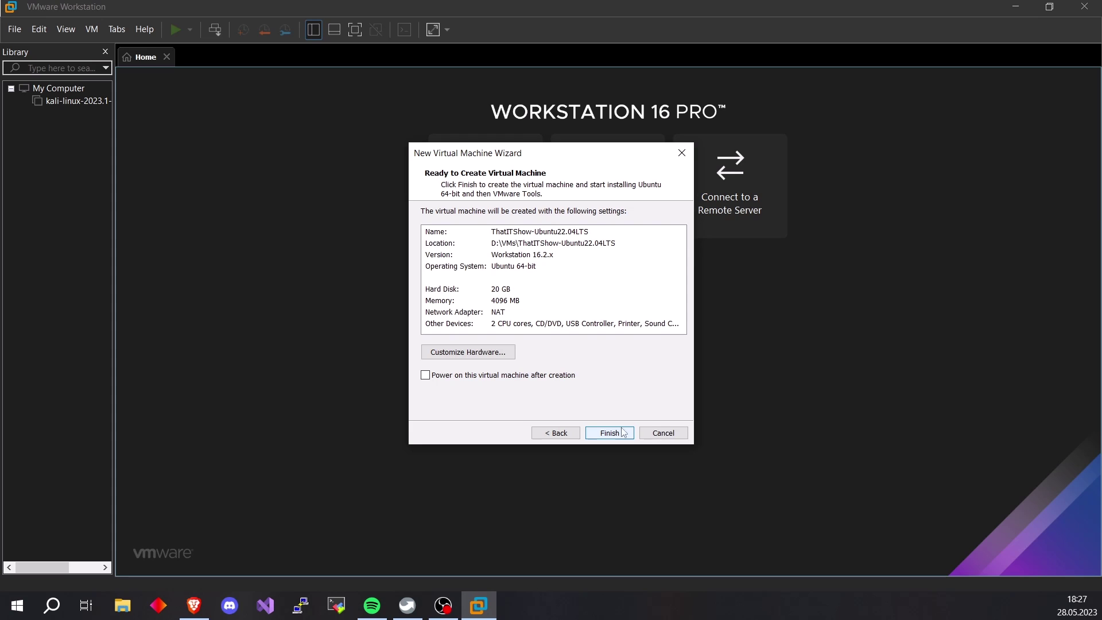
pyautogui.click(611, 433)
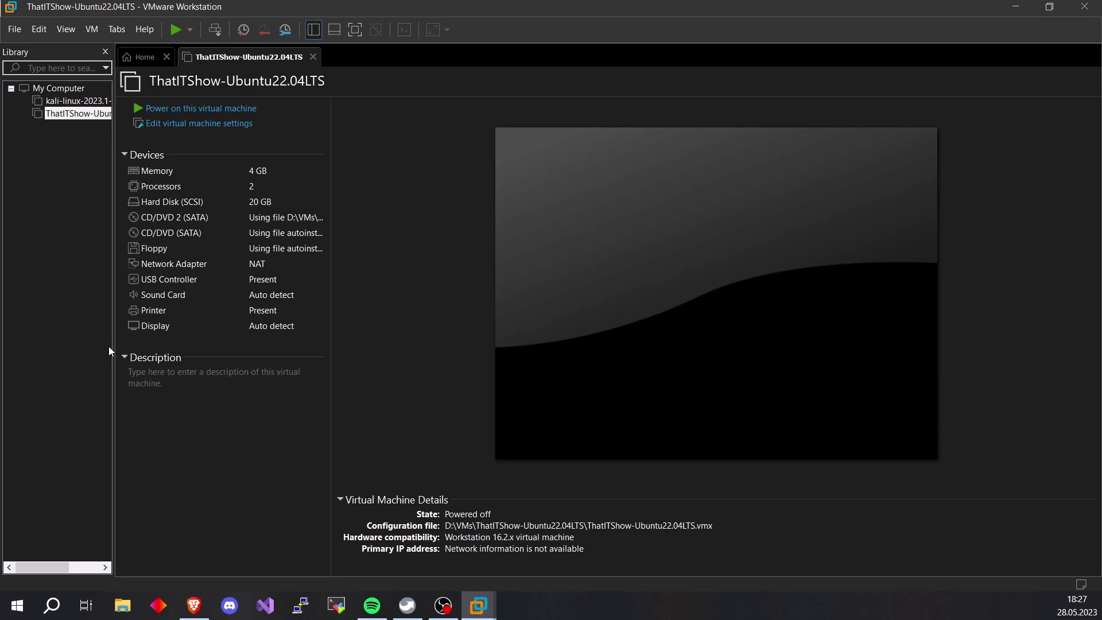
# Power on ThatITShow-Ubuntu22.04LTS, dismiss the Easy Install notice, and give the VM keyboard focus
pyautogui.moveTo(111, 346); pyautogui.dragTo(97, 344)
pyautogui.moveTo(113, 251); pyautogui.dragTo(52, 244)
pyautogui.click(226, 109)
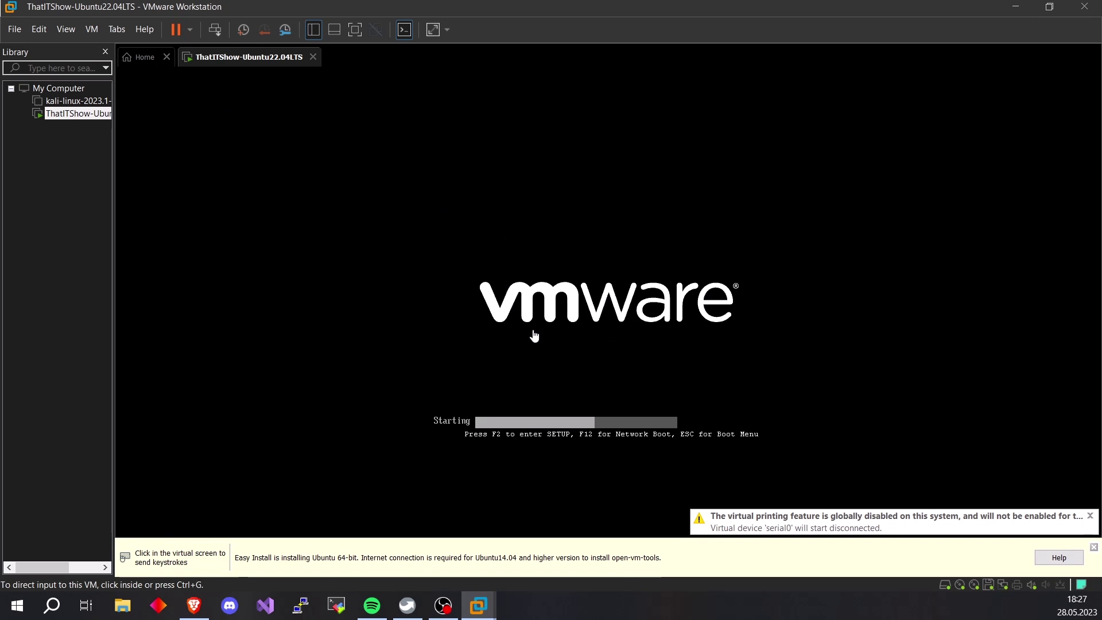
pyautogui.click(1094, 548)
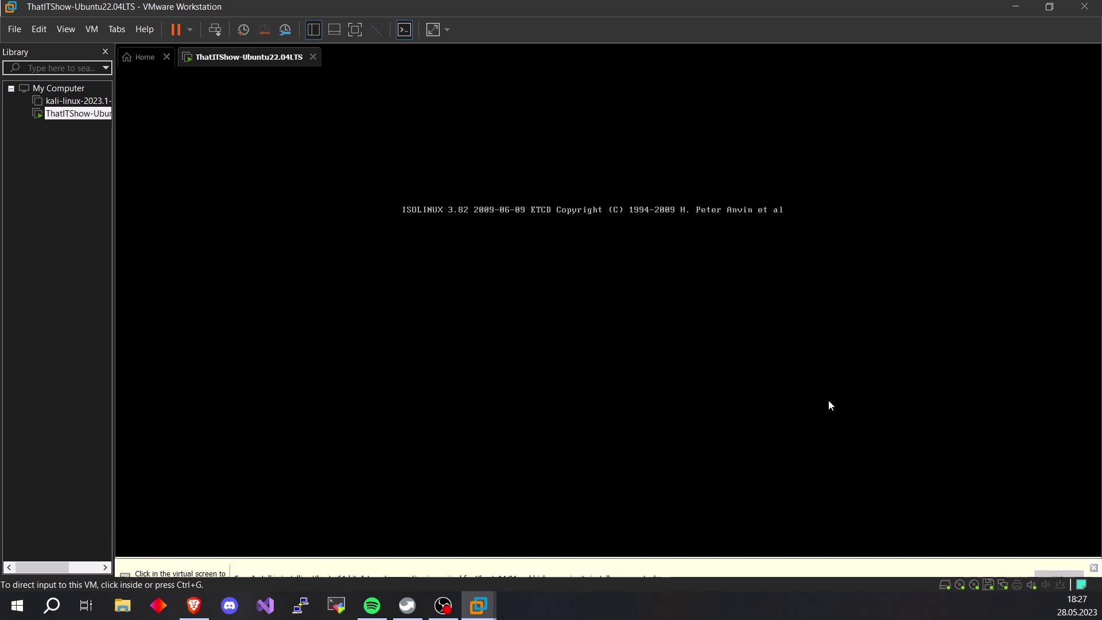
pyautogui.click(555, 262)
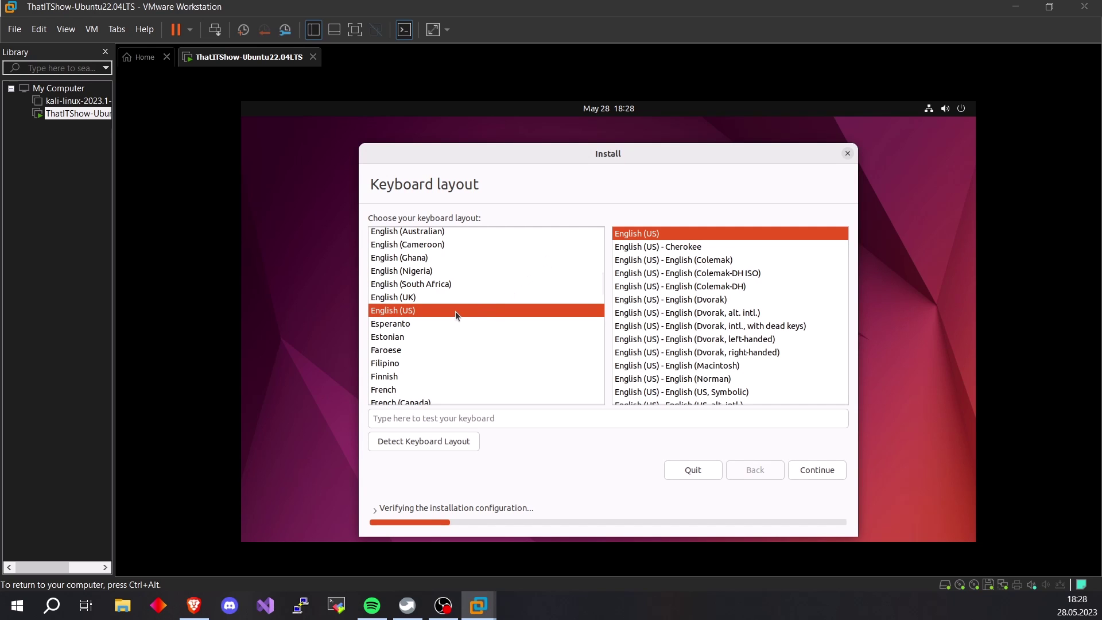
# Choose the Croatian keyboard layout, test characters like šđčćž, clear the test box and continue
pyautogui.scroll(2, 453, 318)
pyautogui.scroll(3, 453, 318)
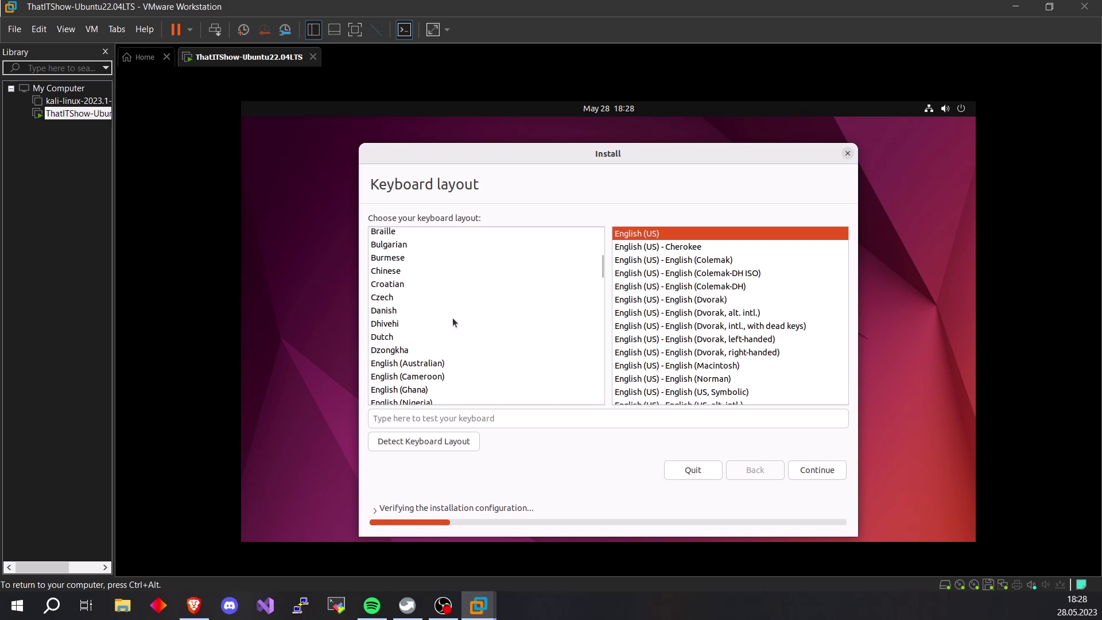
pyautogui.click(399, 286)
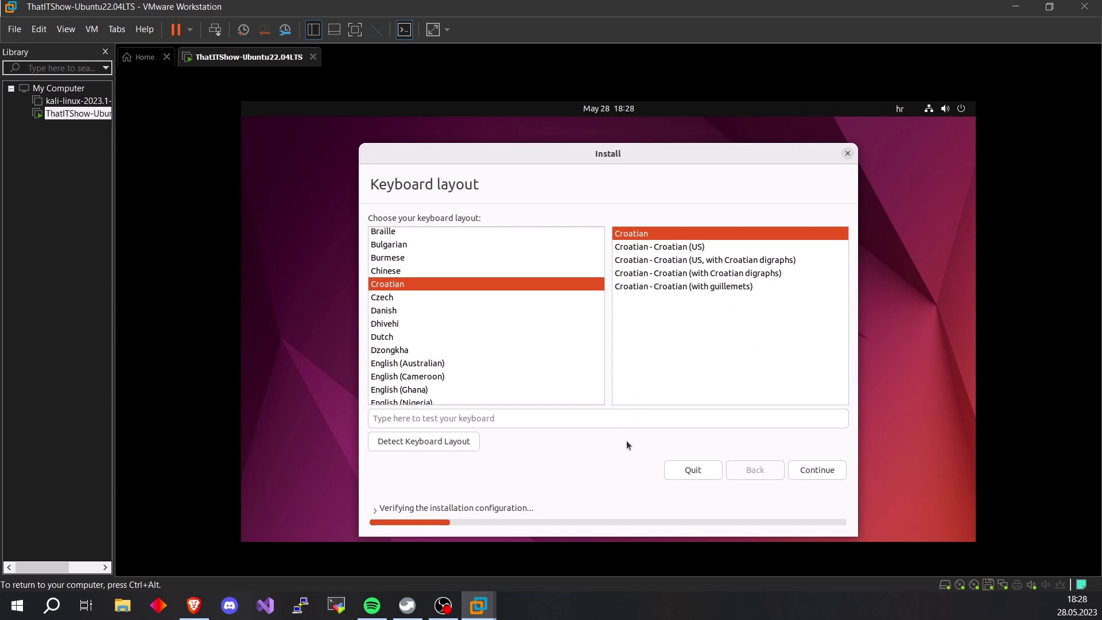
pyautogui.click(586, 417)
pyautogui.write('/šđčćžšđč')
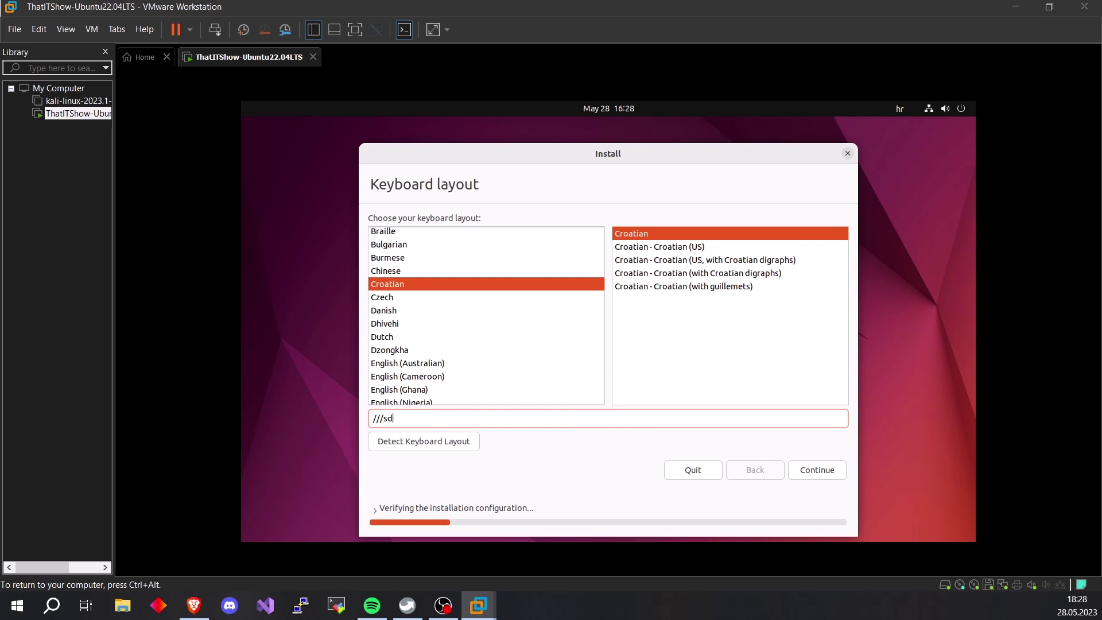
pyautogui.press('BackSpace')
pyautogui.press('BackSpace')
pyautogui.press('BackSpace')
pyautogui.press('BackSpace')
pyautogui.press('BackSpace')
pyautogui.press('BackSpace')
pyautogui.press('BackSpace')
pyautogui.press('BackSpace')
pyautogui.press('BackSpace')
pyautogui.click(824, 472)
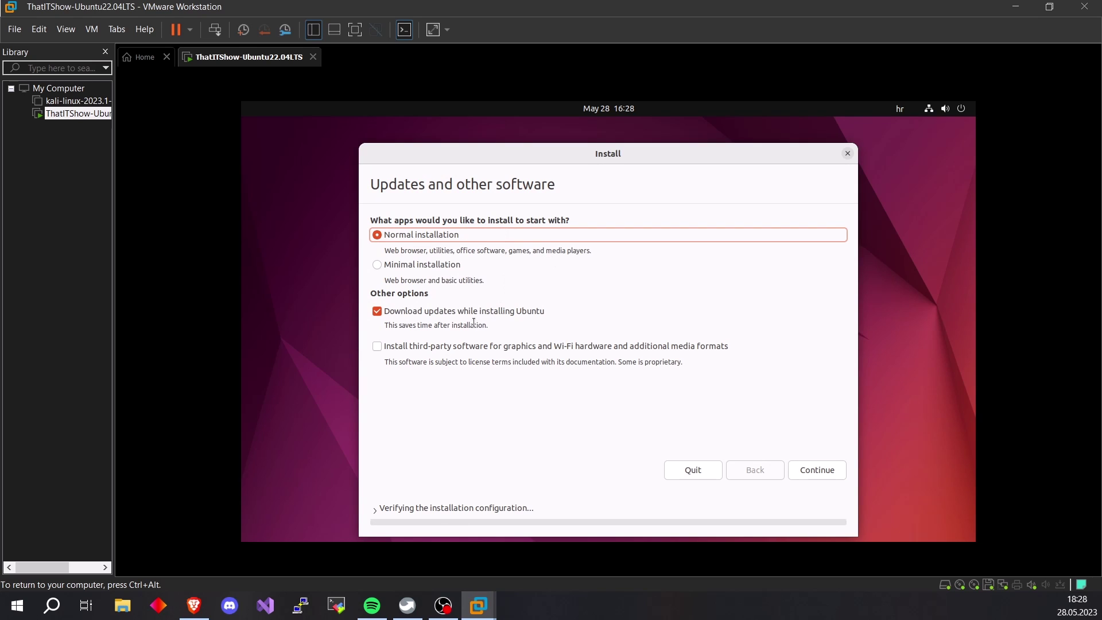
# Keep the normal installation with downloaded updates
pyautogui.moveTo(389, 326); pyautogui.dragTo(561, 327)
pyautogui.click(559, 329)
pyautogui.click(817, 471)
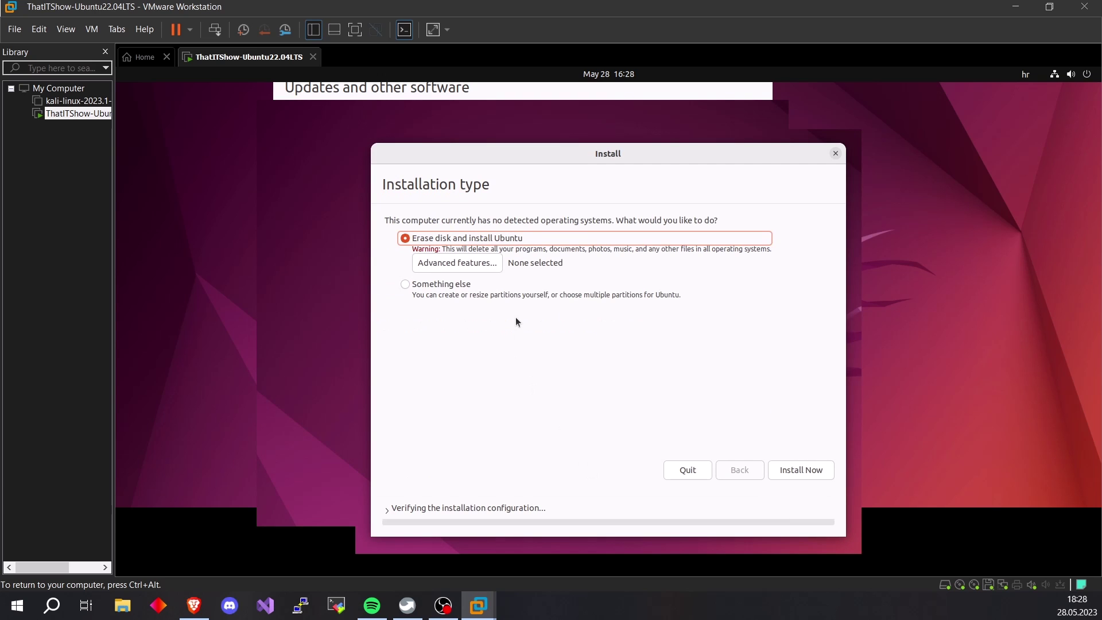
# Install Ubuntu over the whole erased disk and approve writing the partition changes
pyautogui.moveTo(569, 154); pyautogui.dragTo(548, 135)
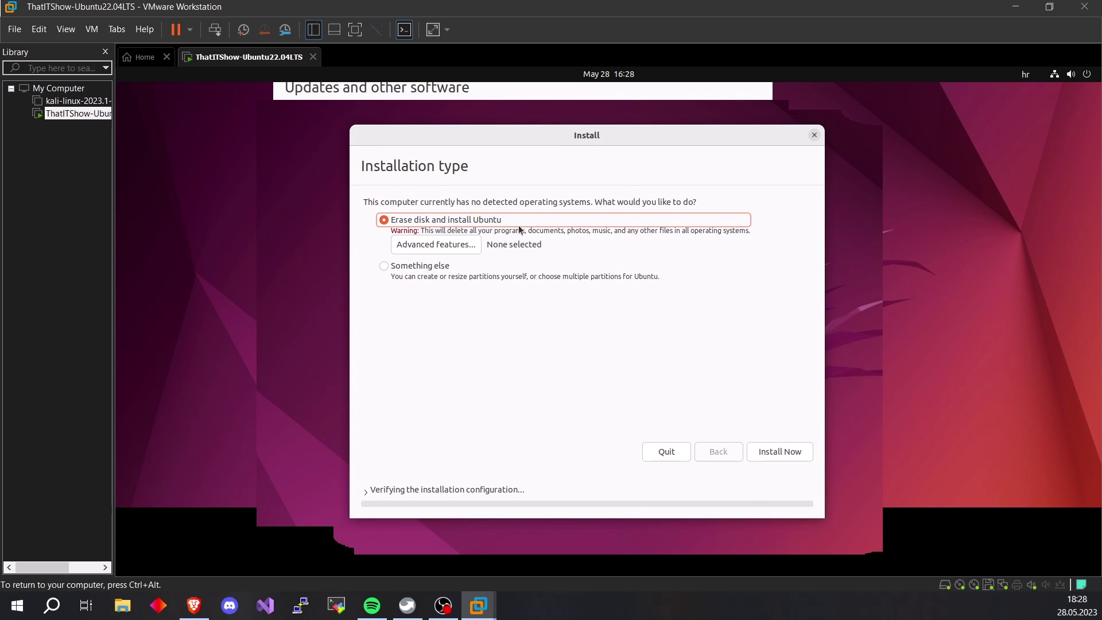
pyautogui.click(758, 451)
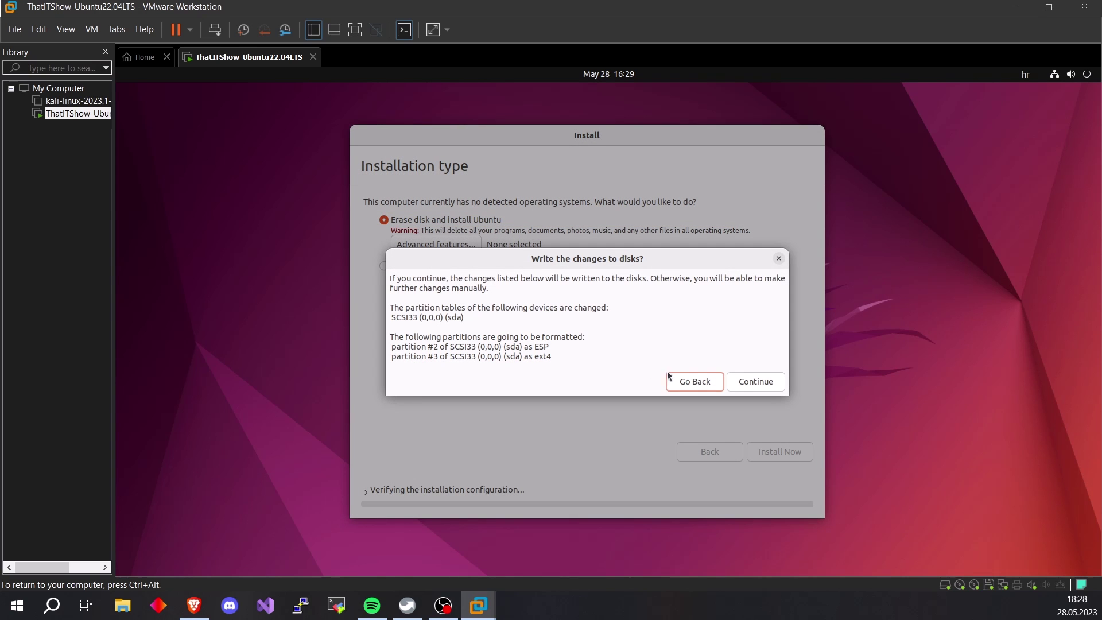
pyautogui.click(757, 382)
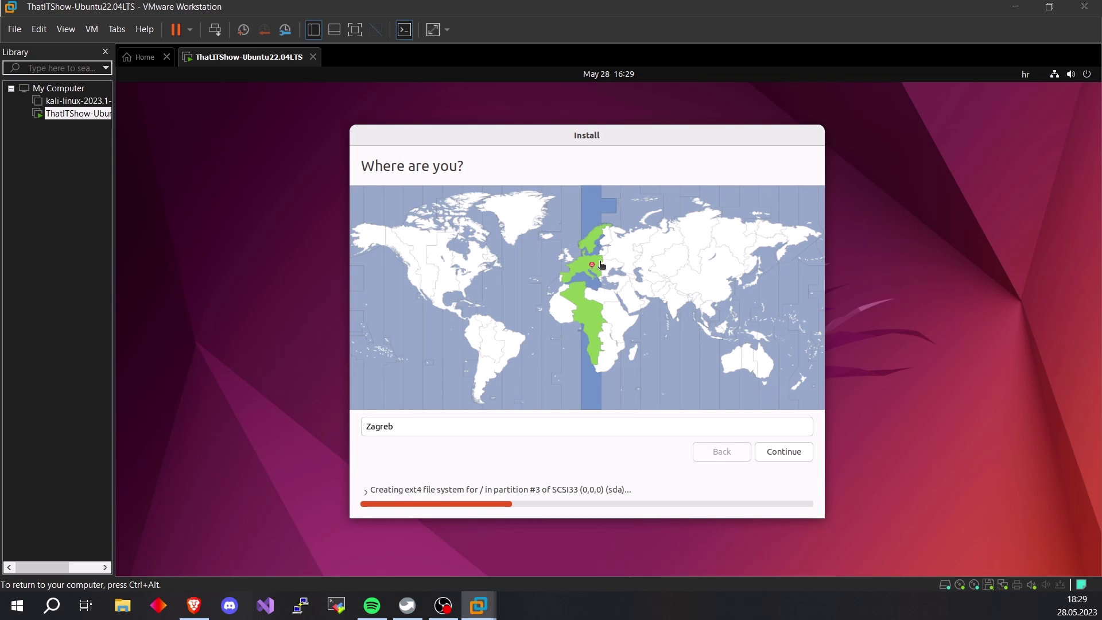
# Accept Zagreb as the location and create the account with name, username and password
pyautogui.click(783, 451)
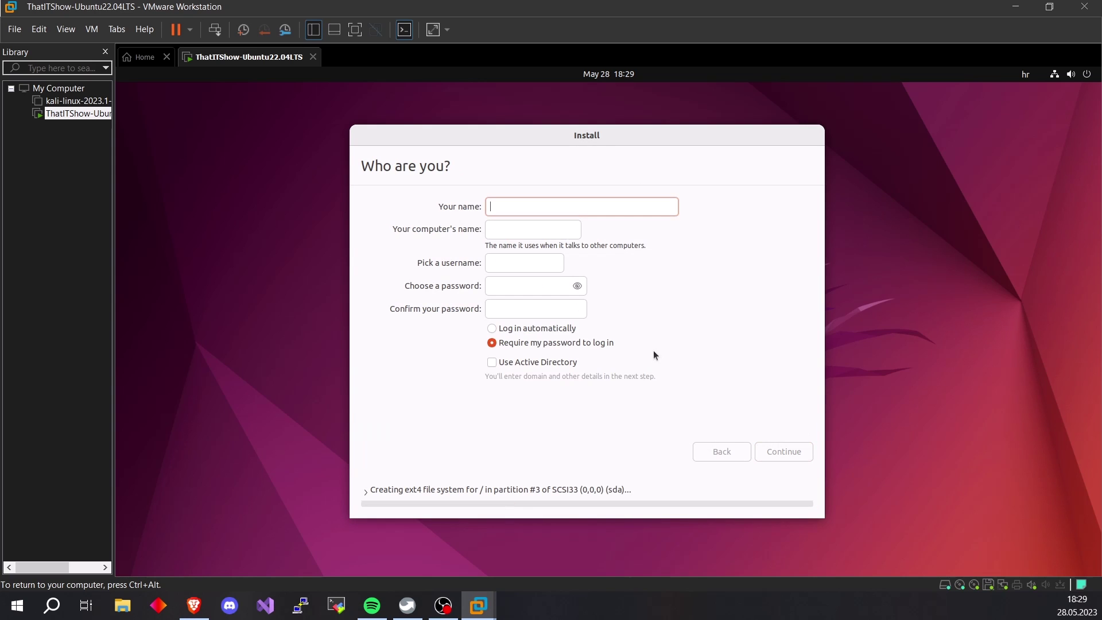
pyautogui.write('That')
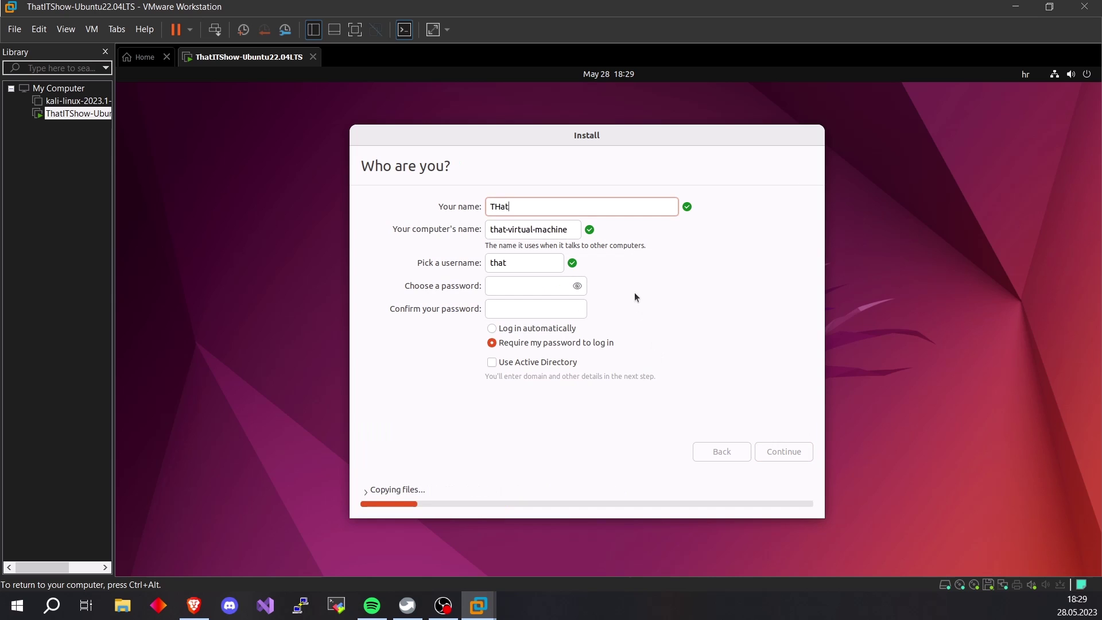
pyautogui.press('BackSpace')
pyautogui.press('BackSpace')
pyautogui.write('atITShow')
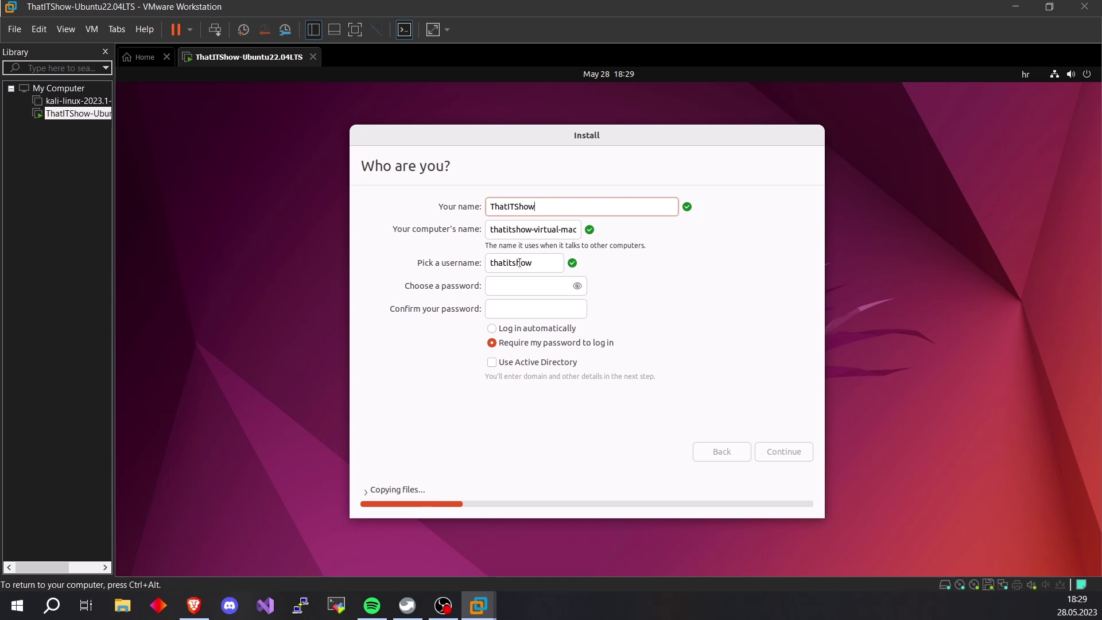
pyautogui.click(517, 285)
pyautogui.write('1234')
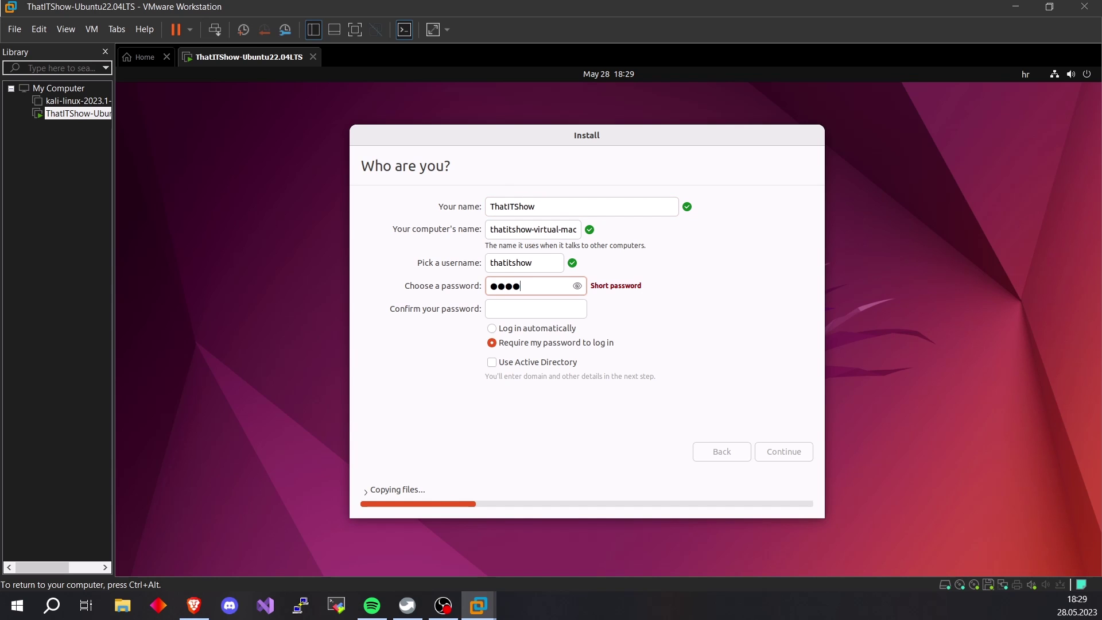
pyautogui.press('Tab')
pyautogui.write('1234')
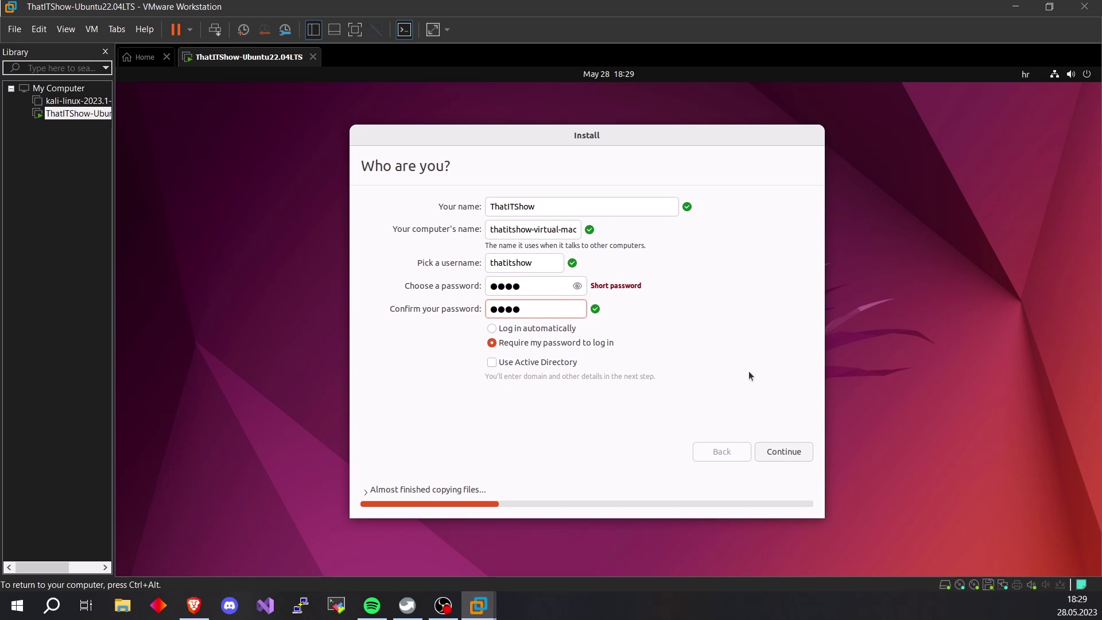
pyautogui.press('Return')
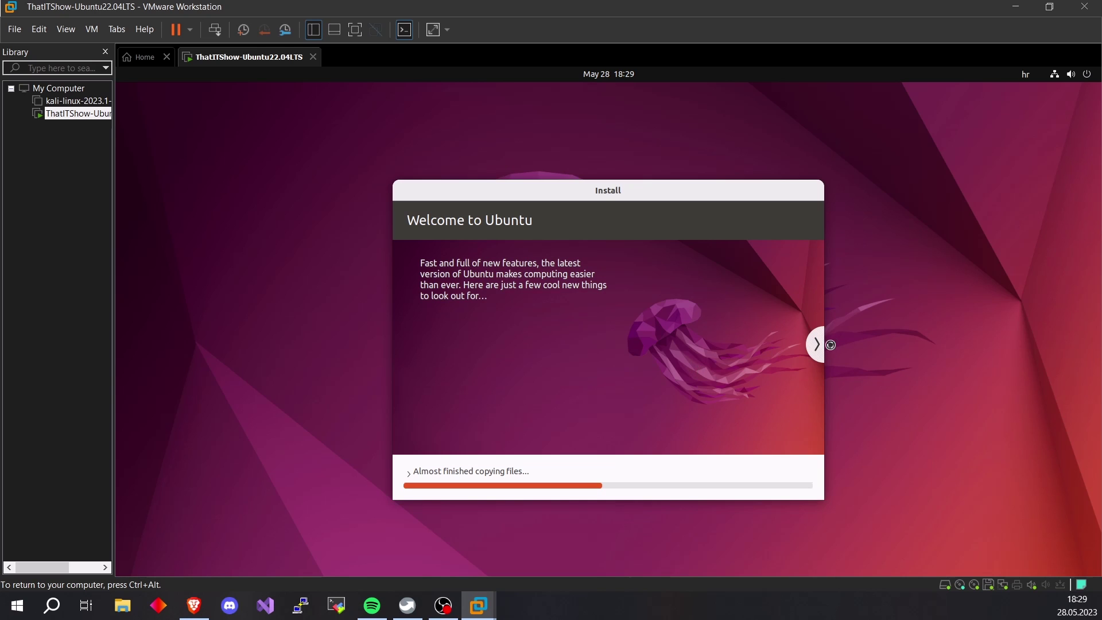
# Page through the slideshow from music to help and support, releasing VM input as installation finishes
pyautogui.click(818, 345)
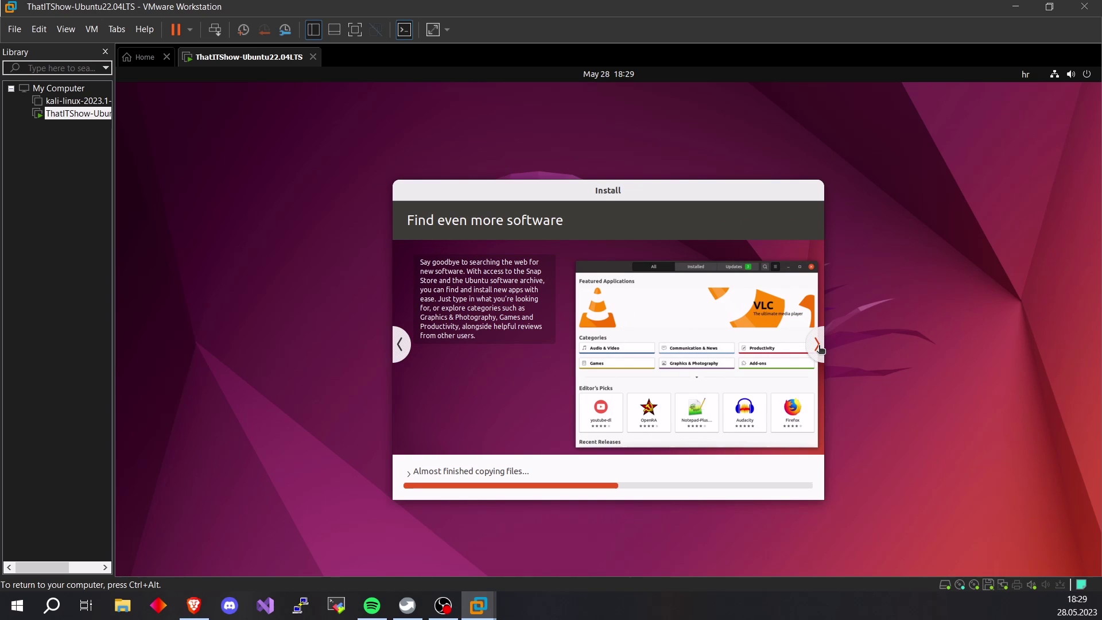
pyautogui.click(819, 346)
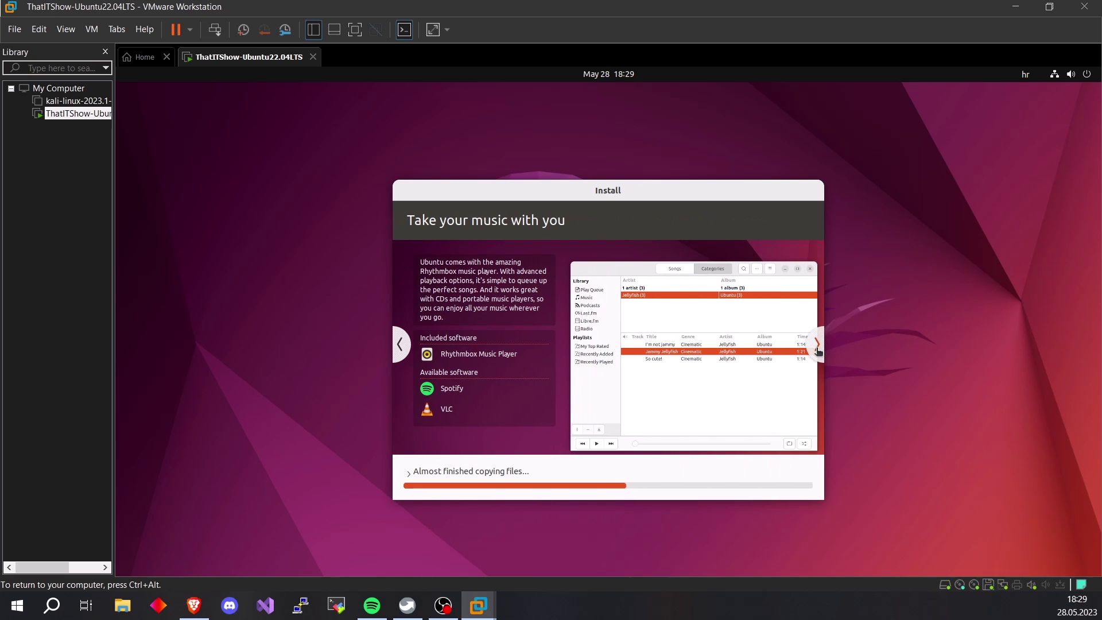
pyautogui.click(818, 351)
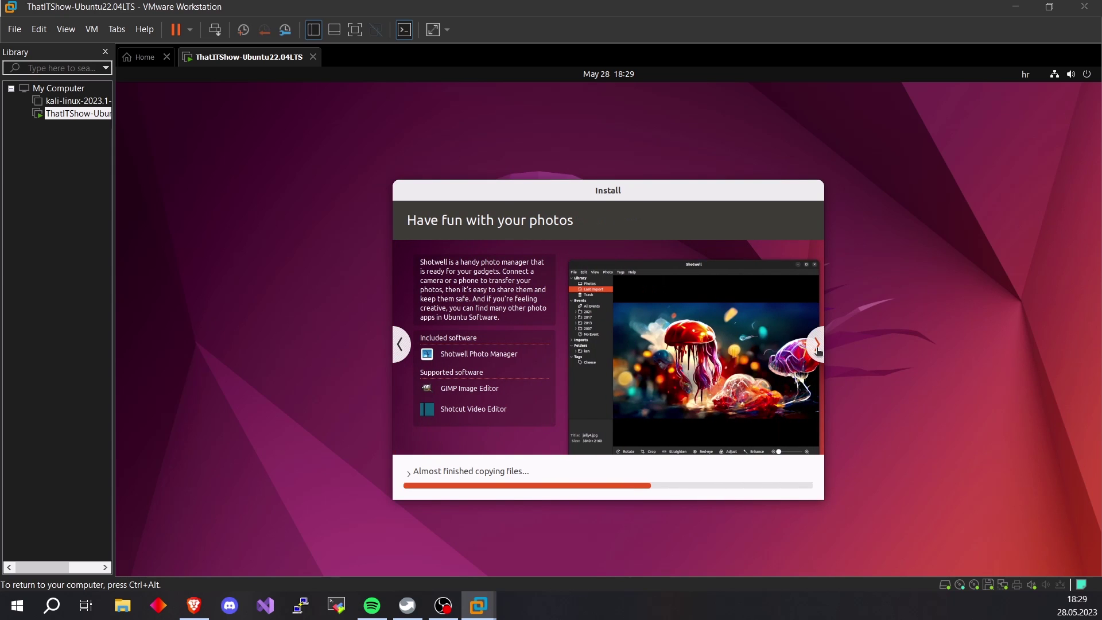
pyautogui.click(818, 351)
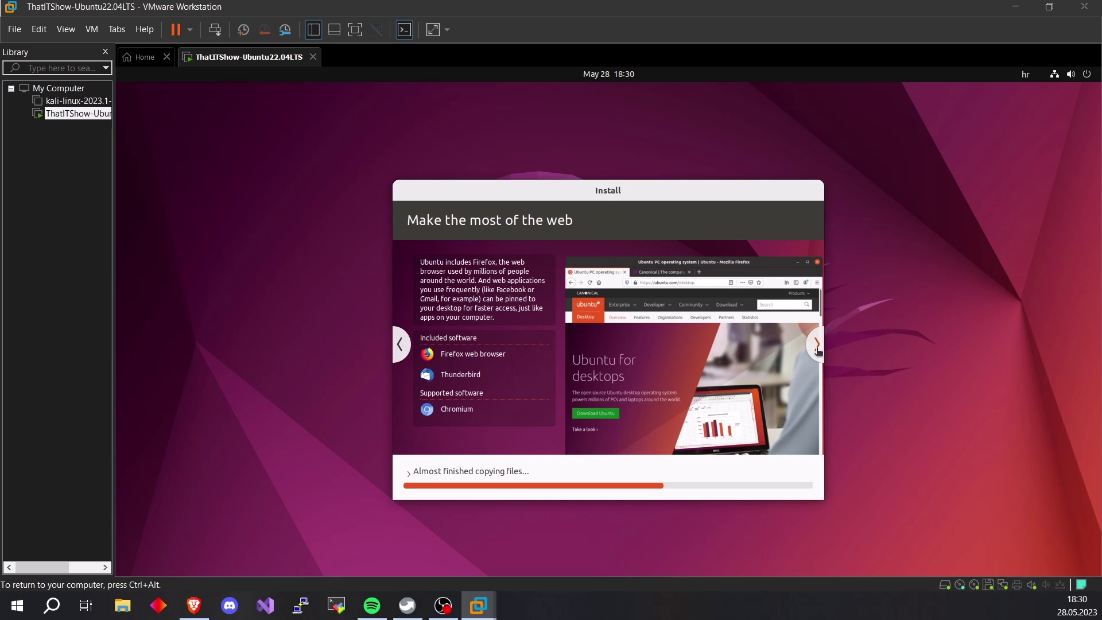
pyautogui.click(819, 350)
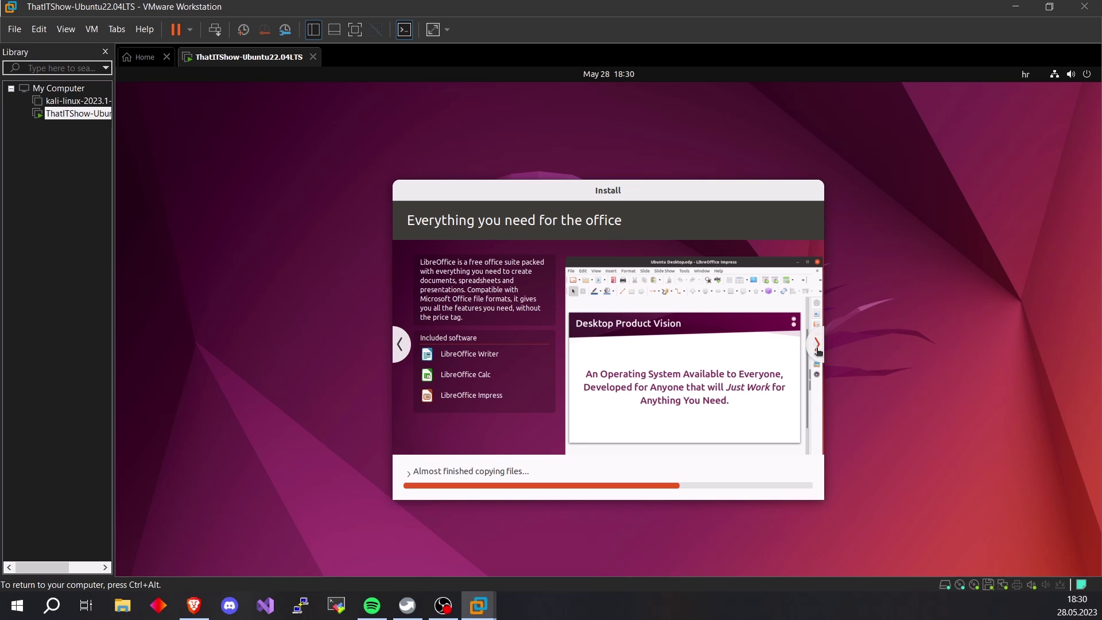
pyautogui.click(818, 351)
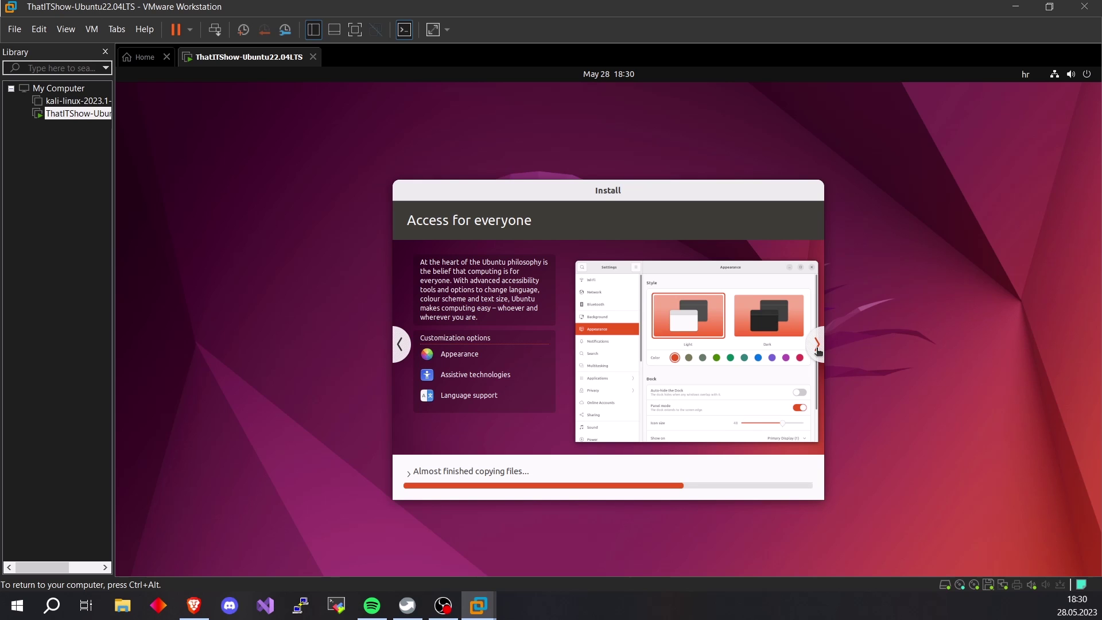
pyautogui.click(819, 351)
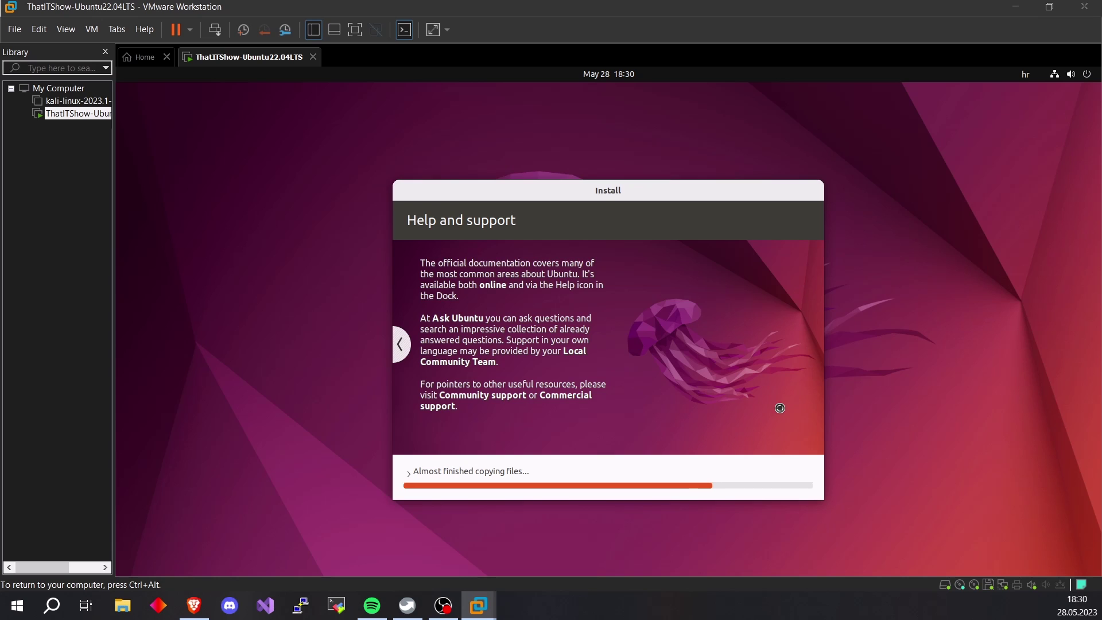
pyautogui.hotkey('ctrl', 'alt')
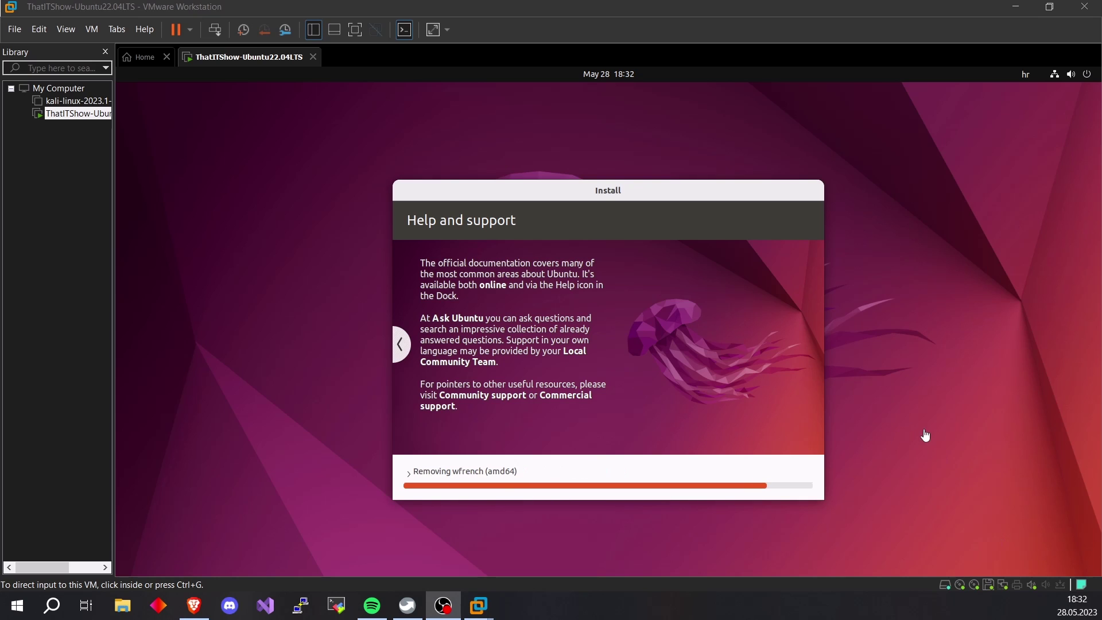
pyautogui.click(907, 432)
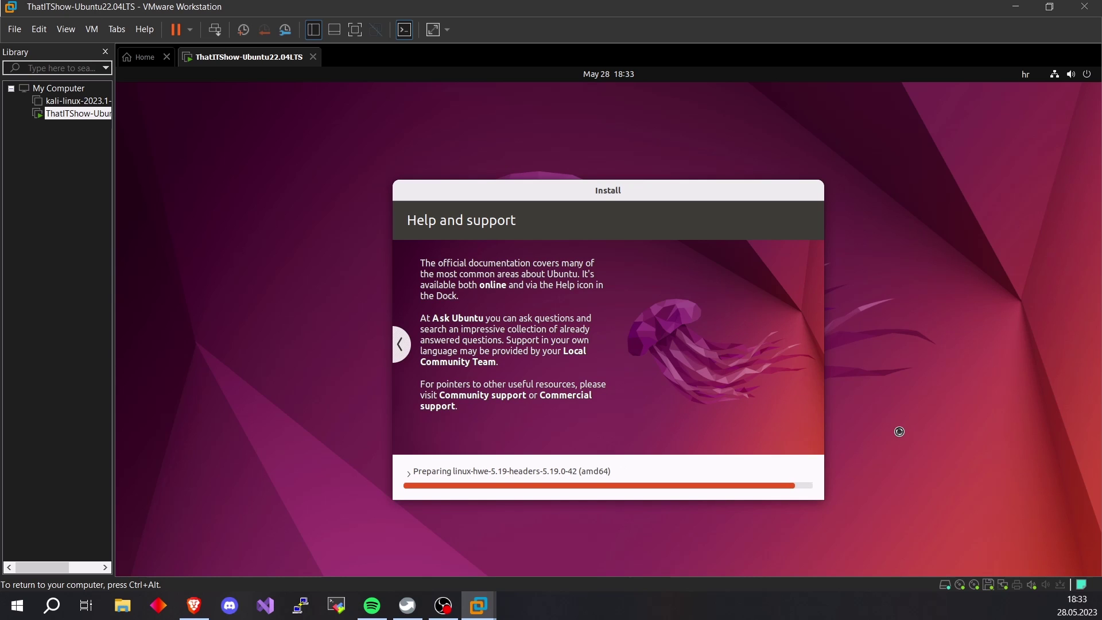
pyautogui.hotkey('ctrl', 'alt')
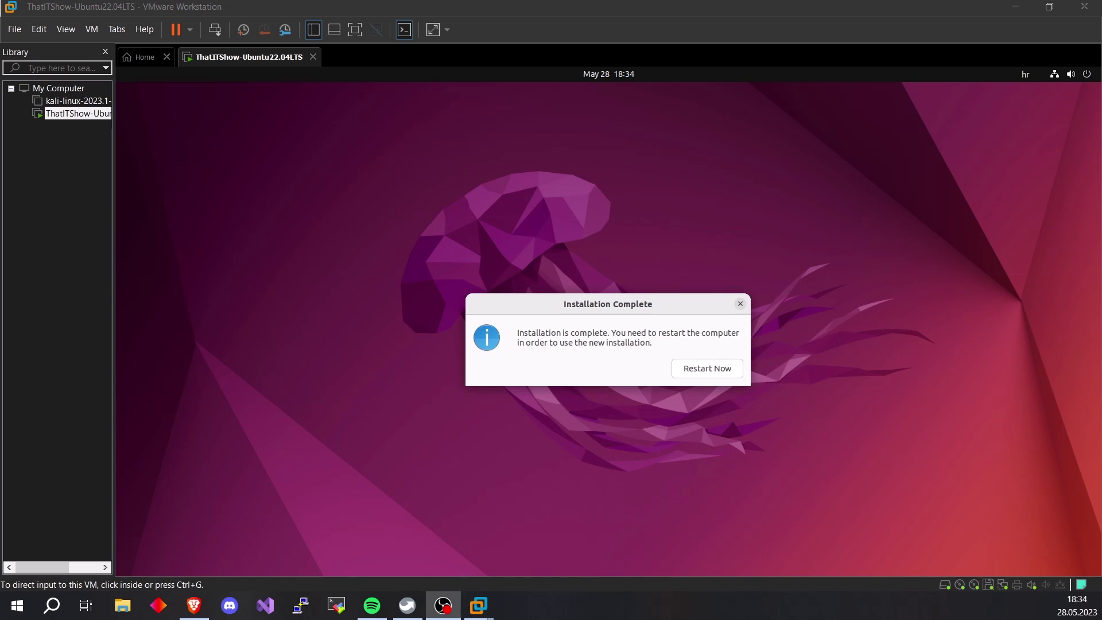
# Restart the VM from the Installation Complete dialog and confirm the reboot
pyautogui.click(722, 400)
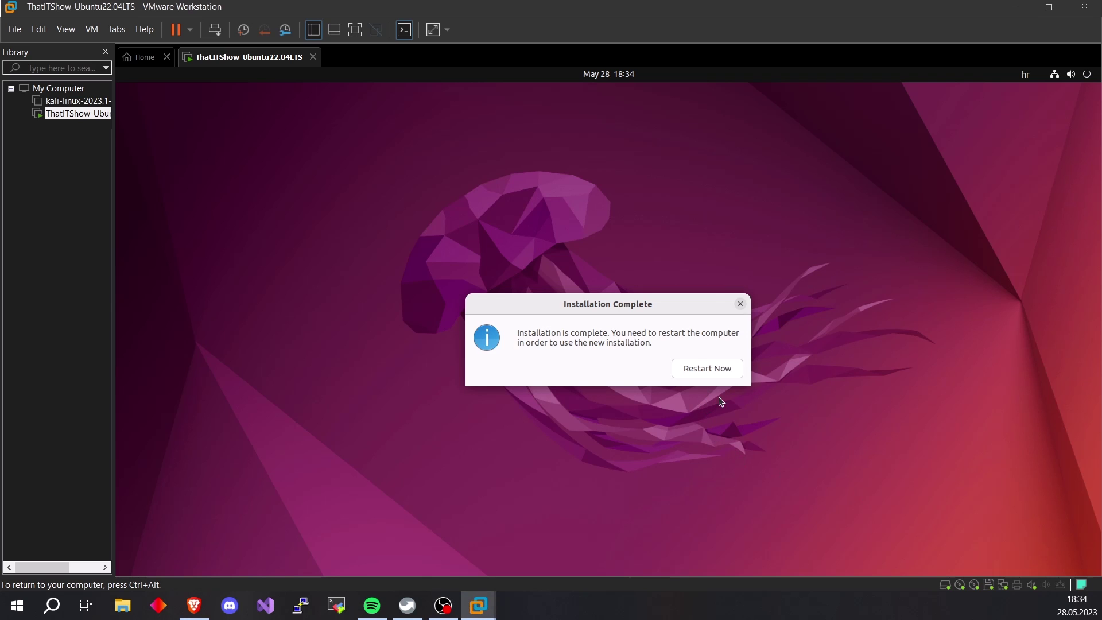
pyautogui.click(698, 368)
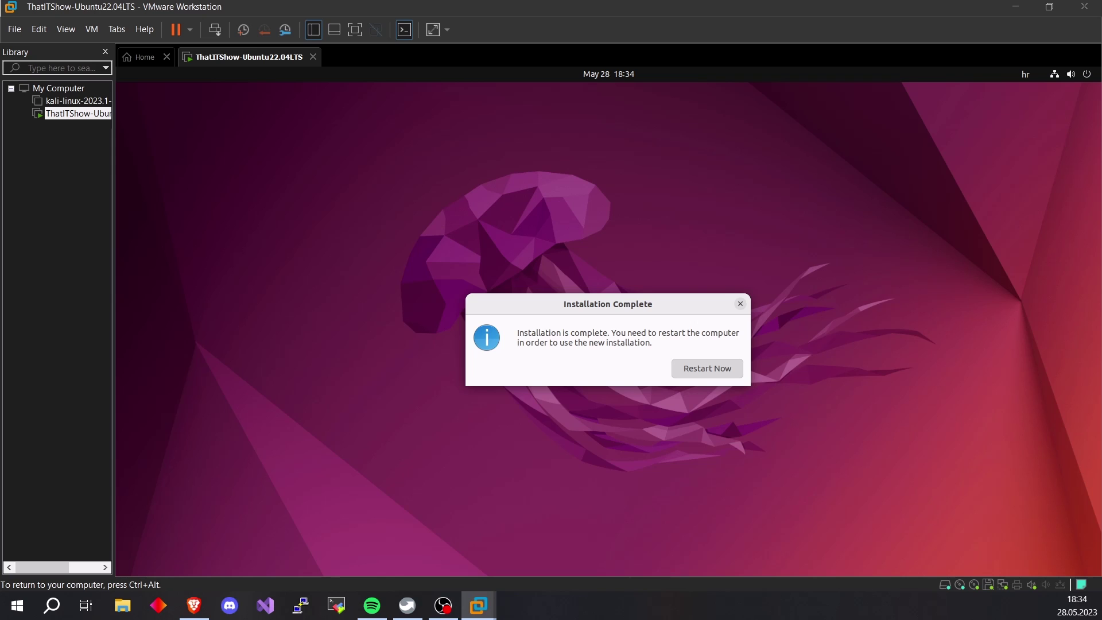
pyautogui.press('Return')
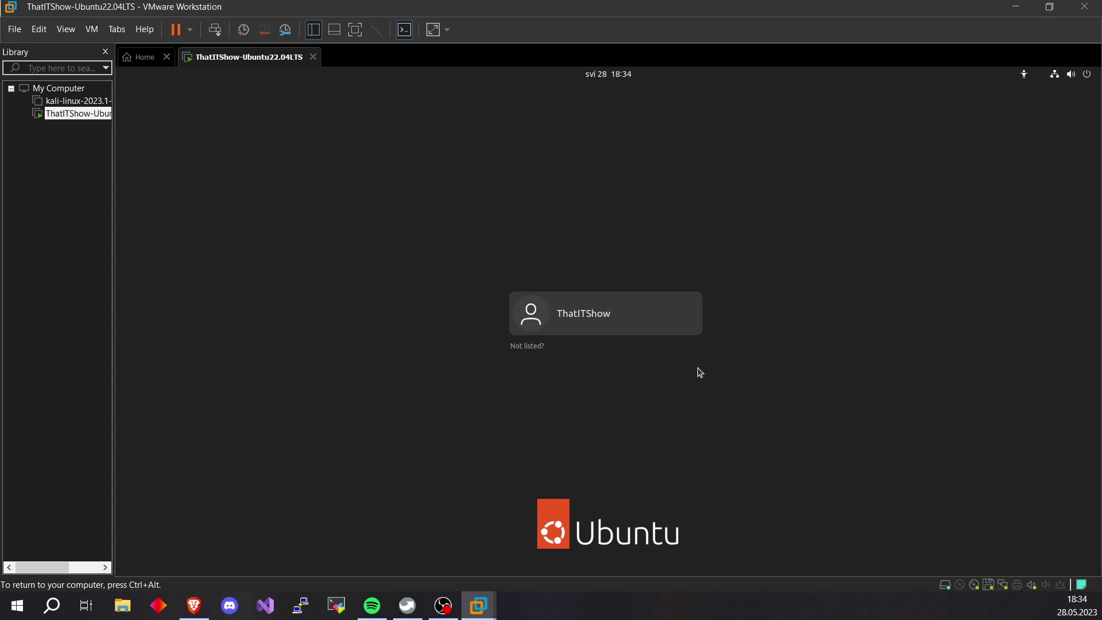
# Log in to the new user account with its password
pyautogui.click(581, 317)
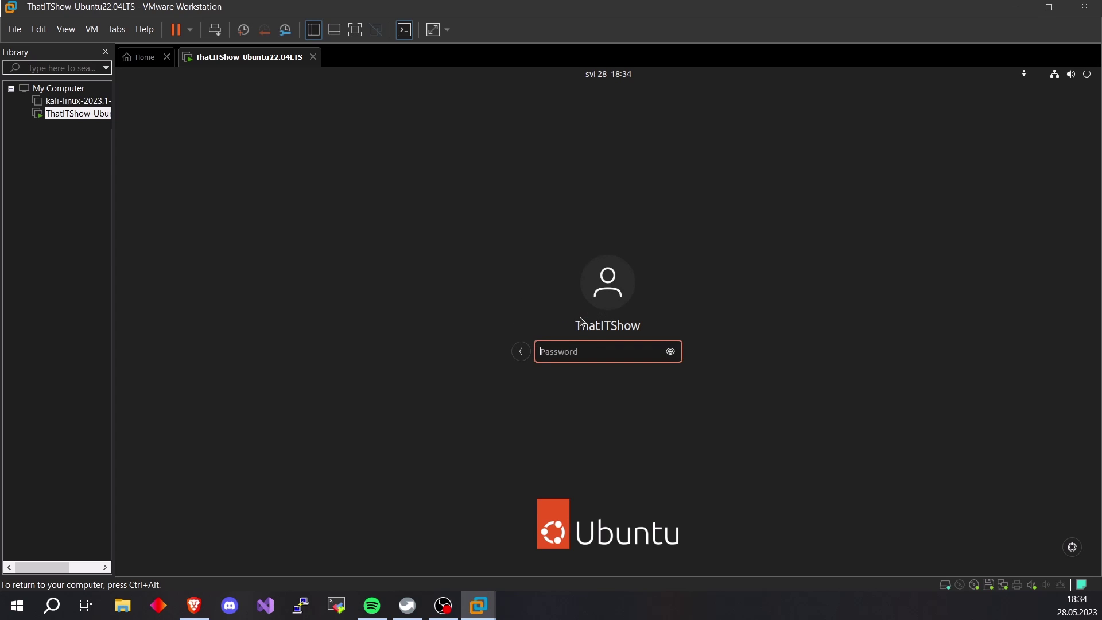
pyautogui.write('****')
pyautogui.press('Return')
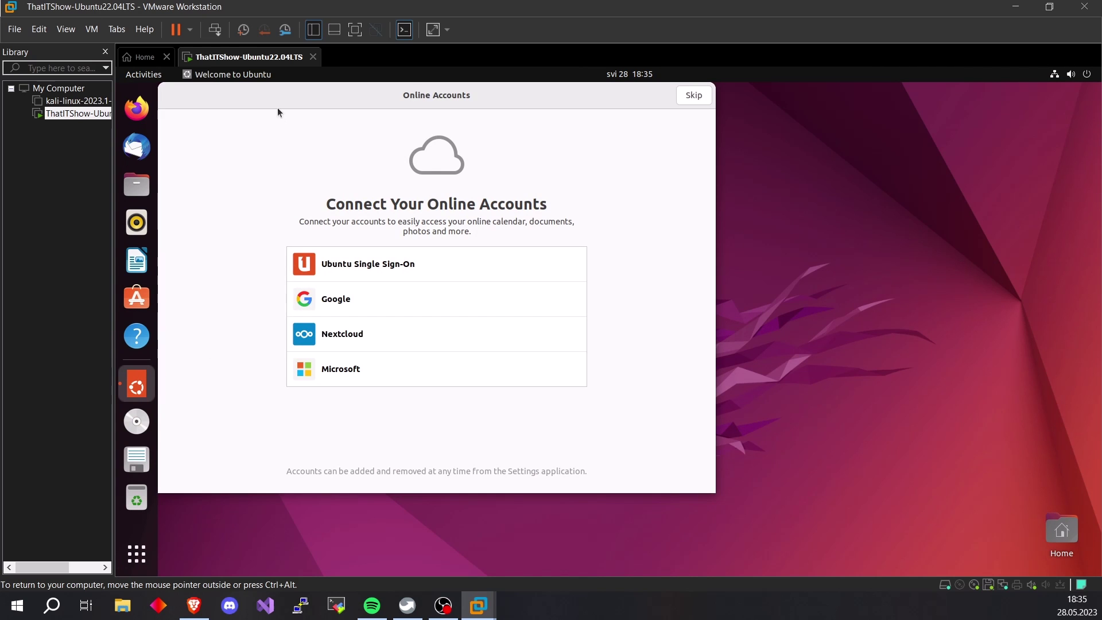
# Skip online accounts and Ubuntu Pro, decline sending system info, and finish the welcome setup
pyautogui.moveTo(278, 106); pyautogui.dragTo(414, 160)
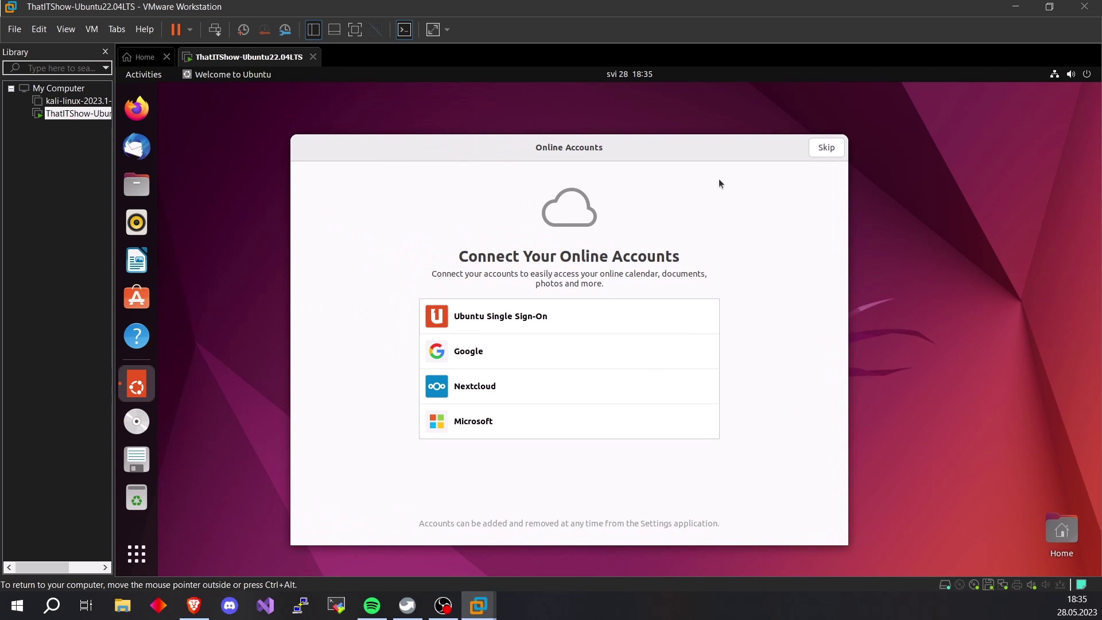
pyautogui.click(824, 149)
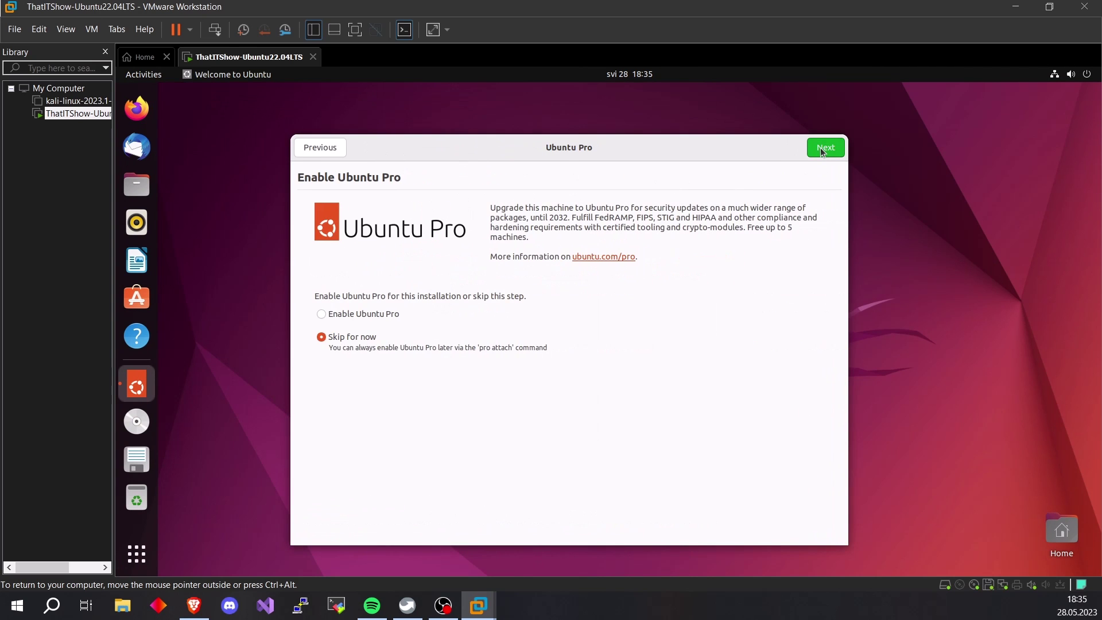
pyautogui.click(825, 149)
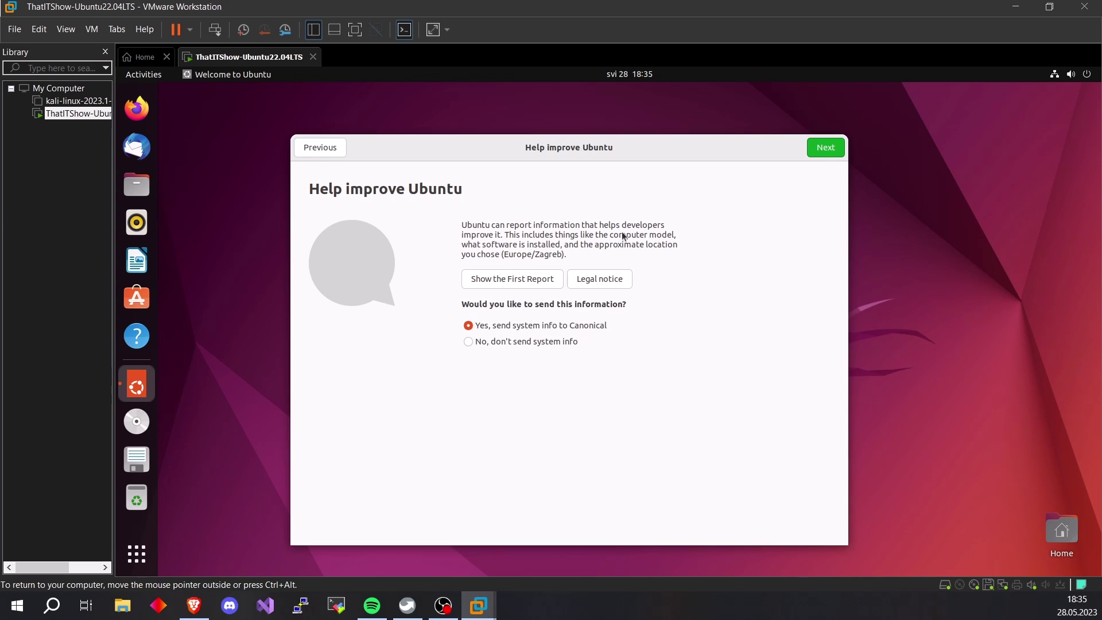
pyautogui.click(526, 343)
pyautogui.click(823, 150)
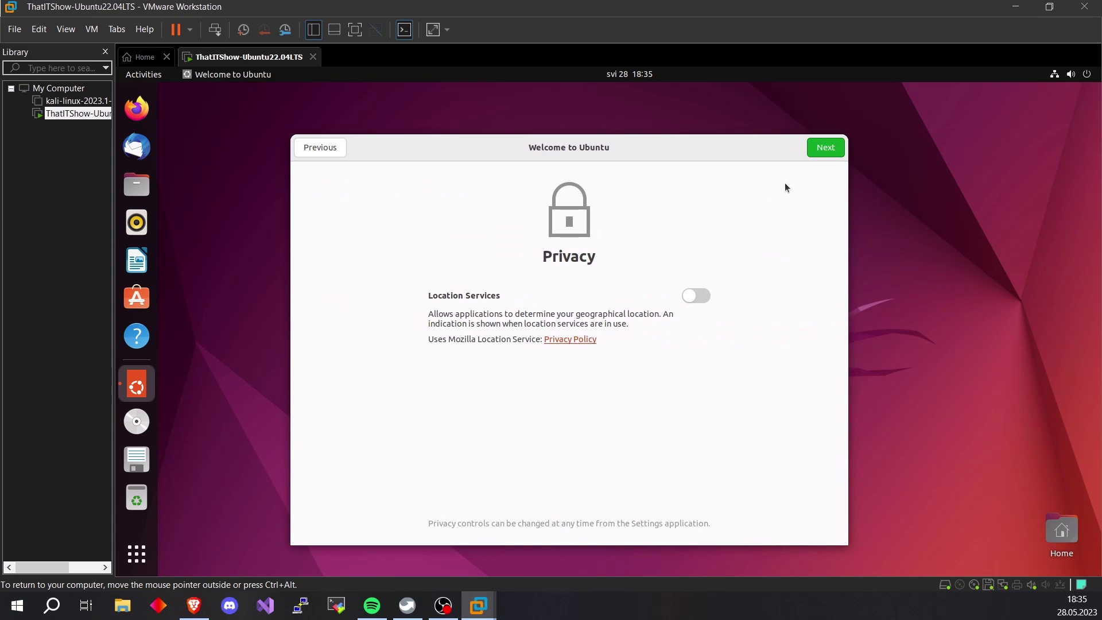
pyautogui.click(823, 148)
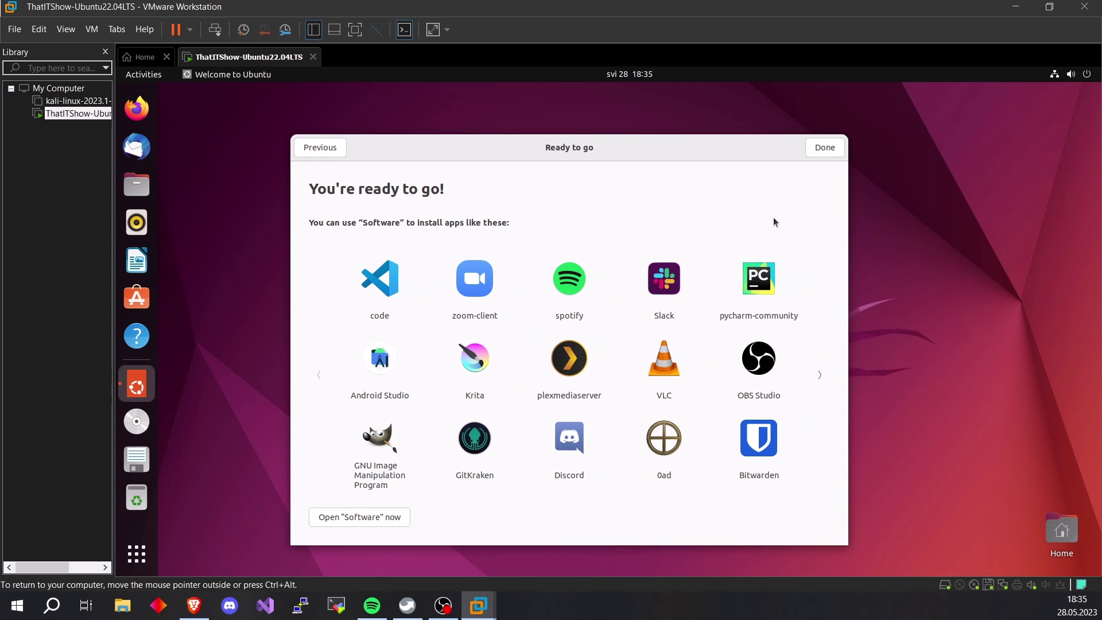
pyautogui.click(830, 152)
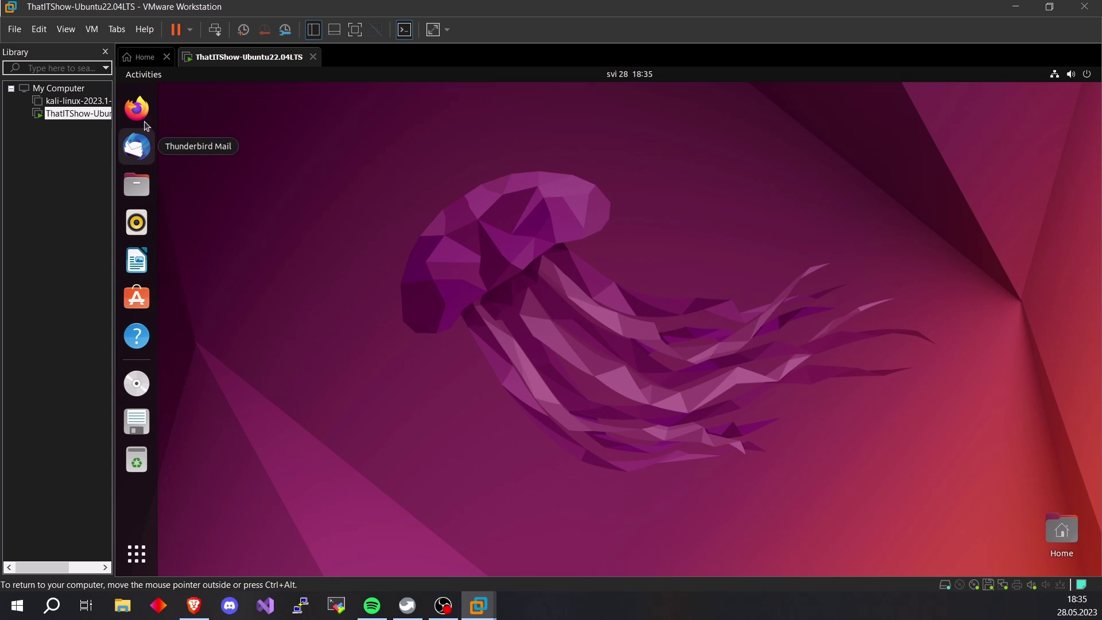
# Launch the Terminal from the app grid, enlarge and reposition it, then minimize it
pyautogui.click(134, 568)
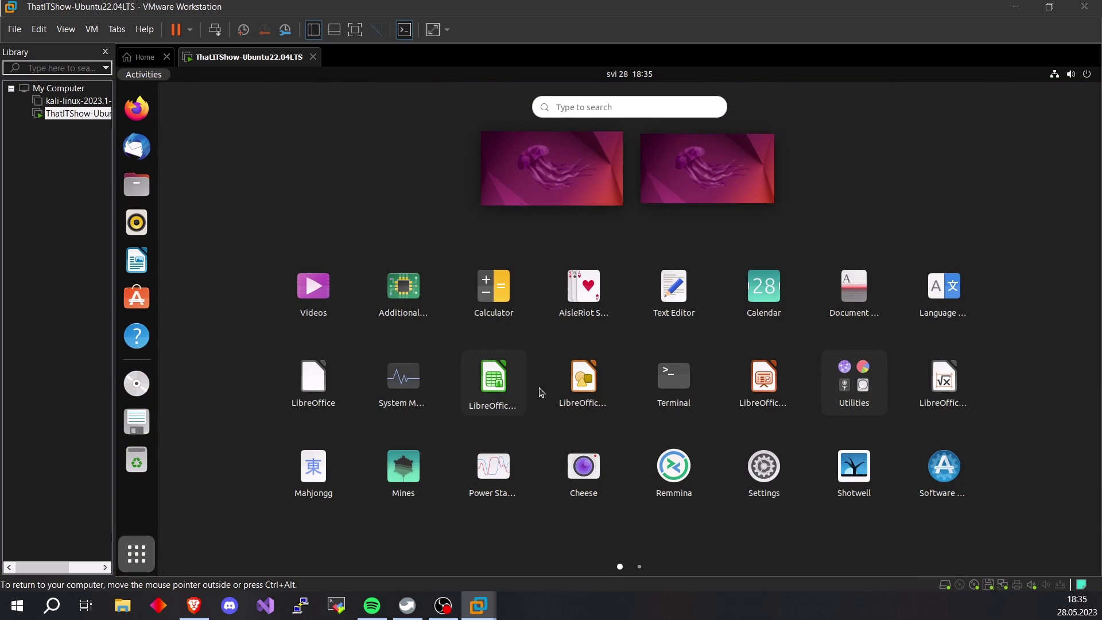
pyautogui.click(674, 382)
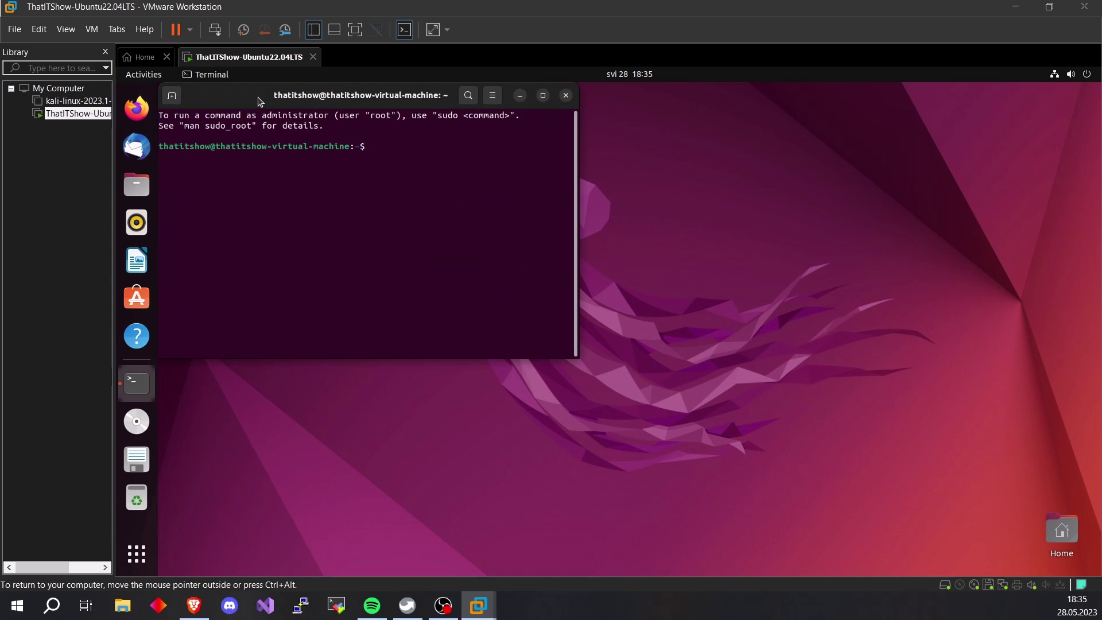
pyautogui.moveTo(260, 102); pyautogui.dragTo(475, 167)
pyautogui.moveTo(807, 434); pyautogui.dragTo(898, 485)
pyautogui.moveTo(455, 158); pyautogui.dragTo(407, 142)
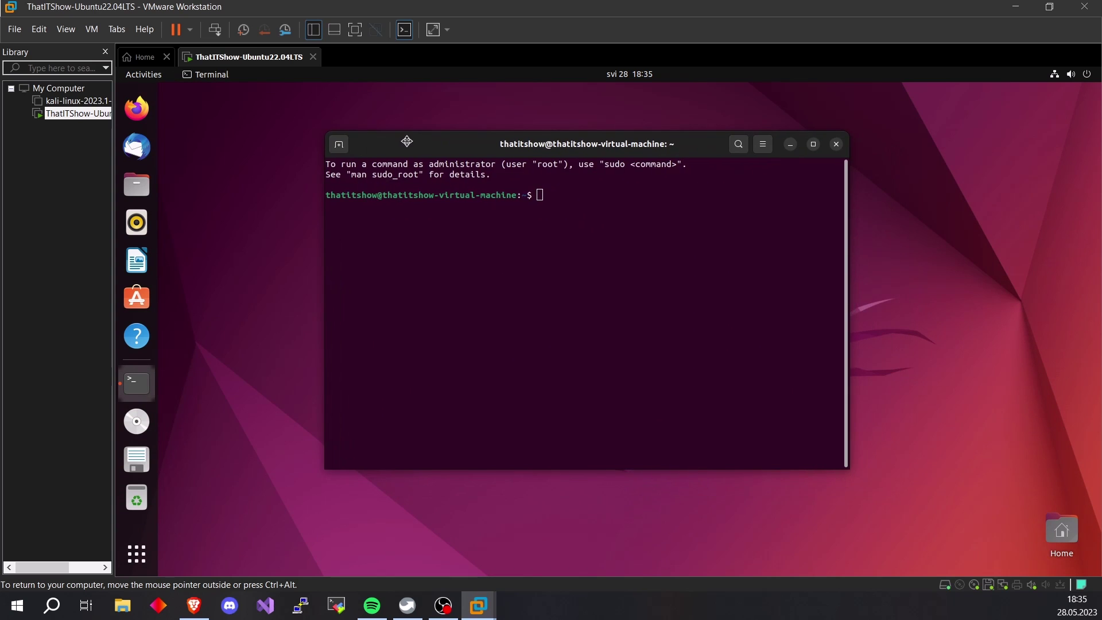
pyautogui.click(790, 144)
# Launch the system Settings from the app grid and centre its window
pyautogui.click(137, 553)
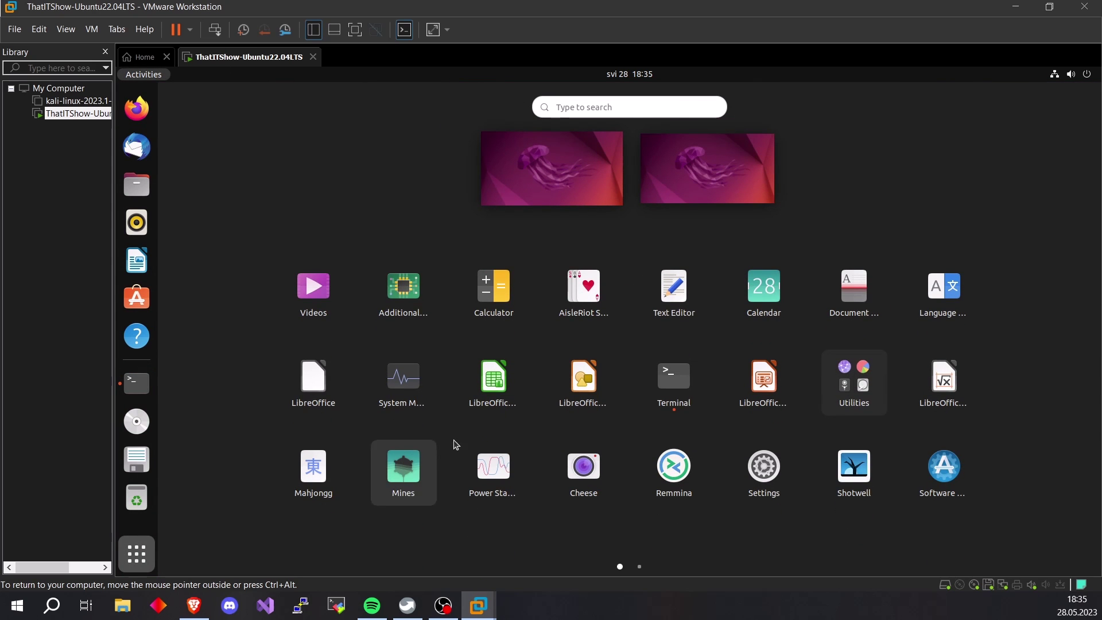
pyautogui.click(768, 485)
pyautogui.moveTo(346, 102); pyautogui.dragTo(524, 115)
# Review the wired connection's details and IPv4 settings, then close without changes
pyautogui.click(836, 187)
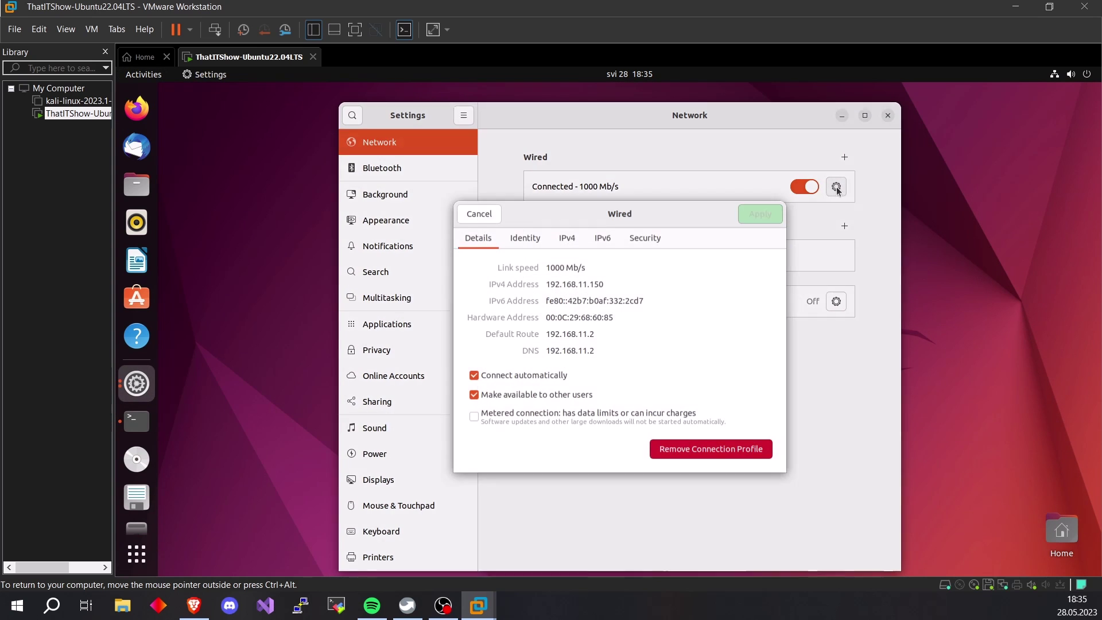
pyautogui.click(567, 244)
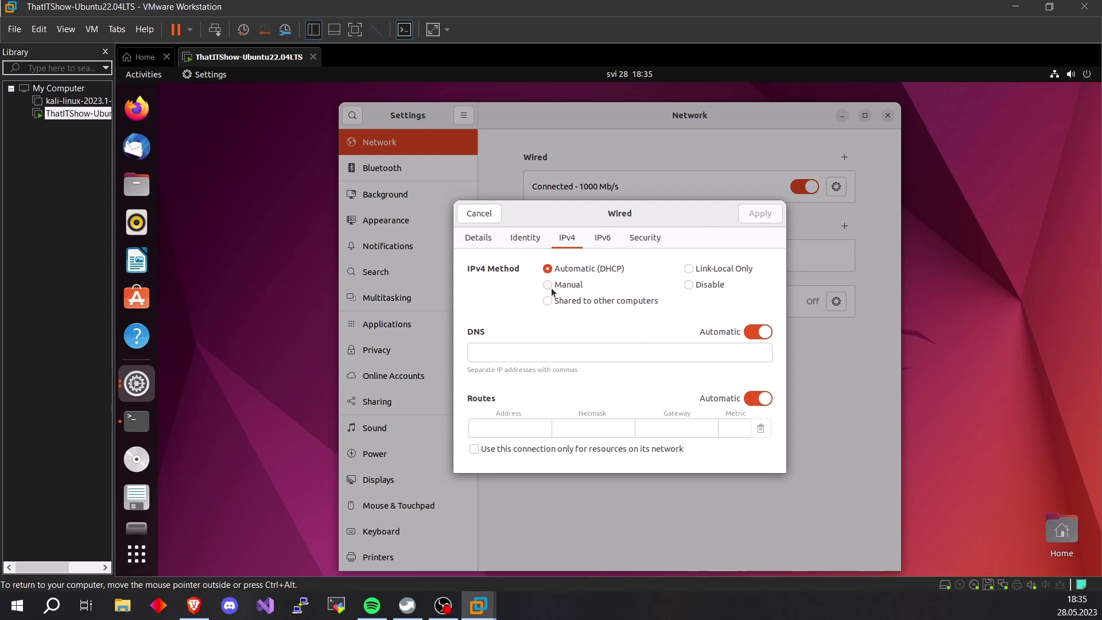
pyautogui.click(479, 213)
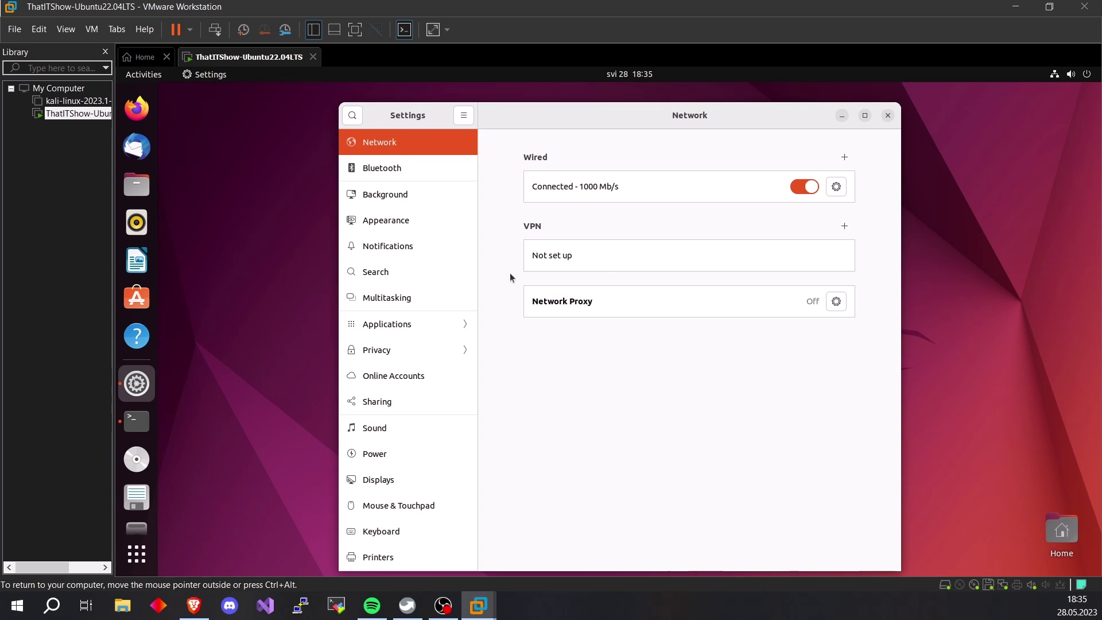
# Go to the Users page and unlock it with the account password
pyautogui.scroll(-5, 456, 247)
pyautogui.click(383, 499)
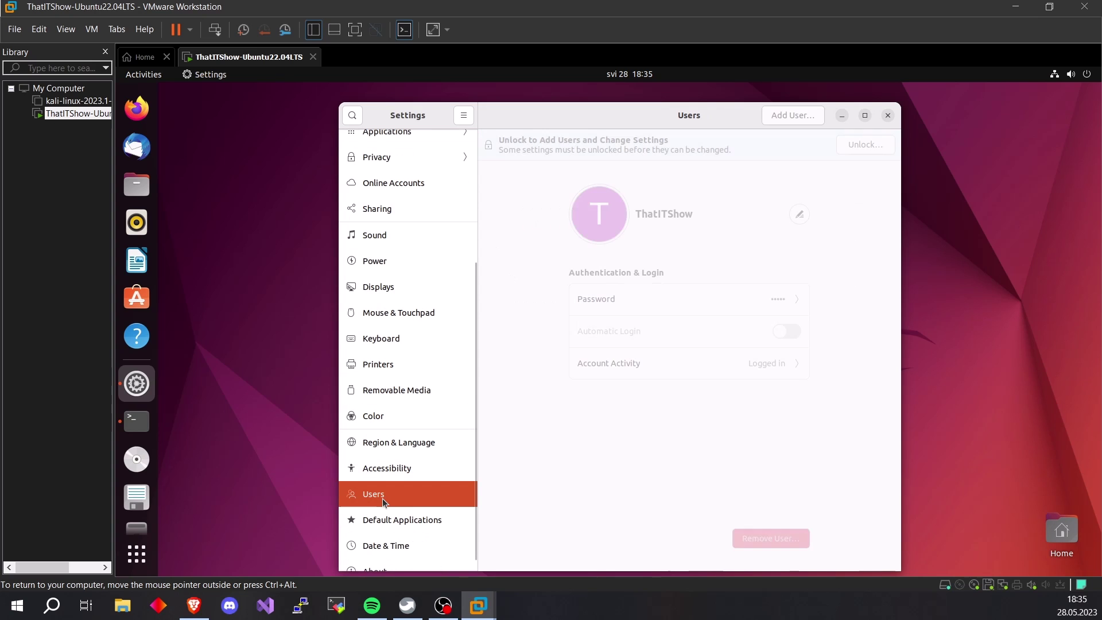
pyautogui.click(865, 145)
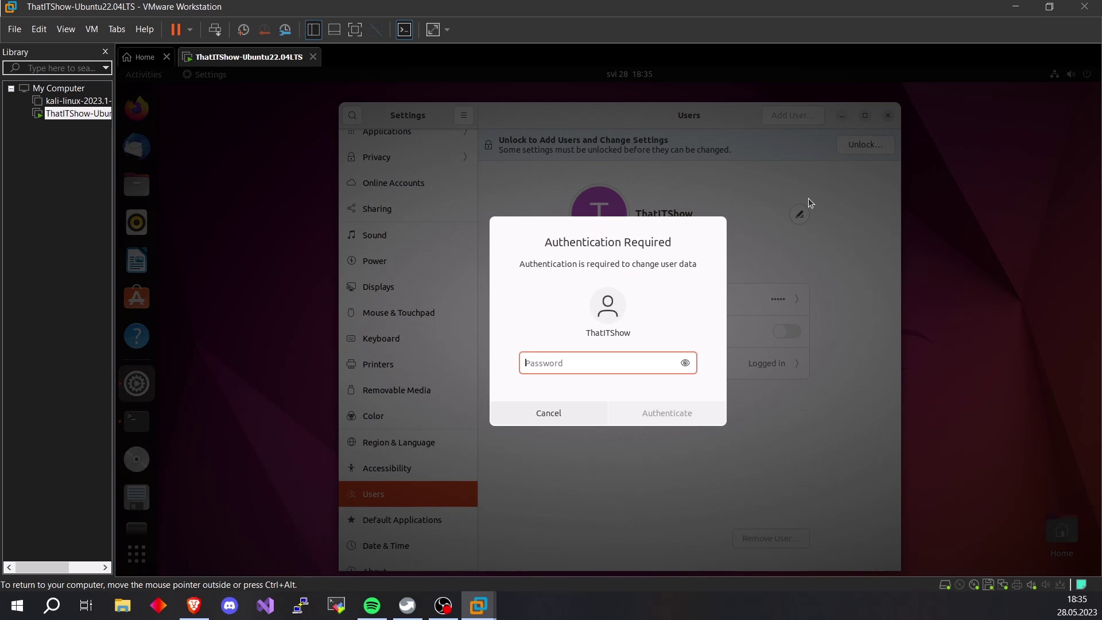
pyautogui.write('•••••')
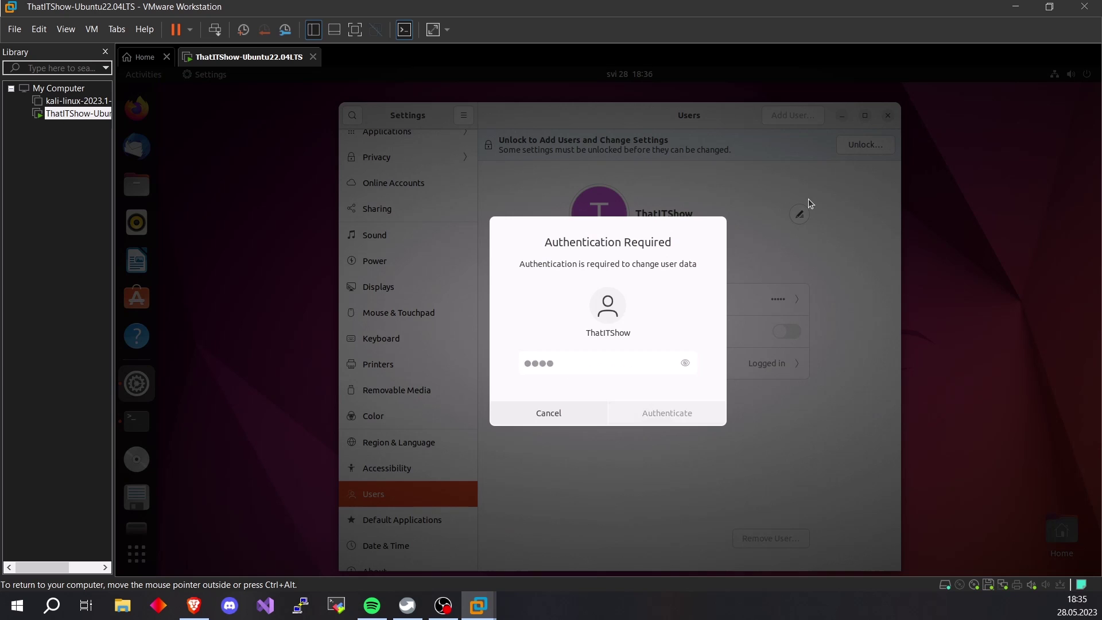
pyautogui.press('Return')
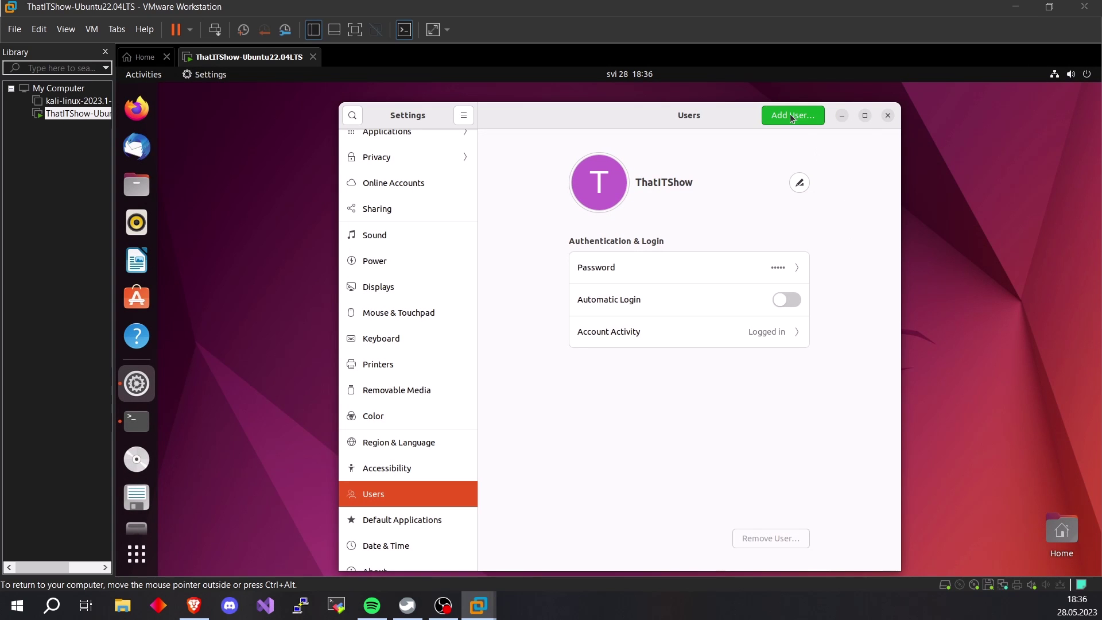
# Start adding a Standard user, cancel it, and close Settings
pyautogui.click(793, 114)
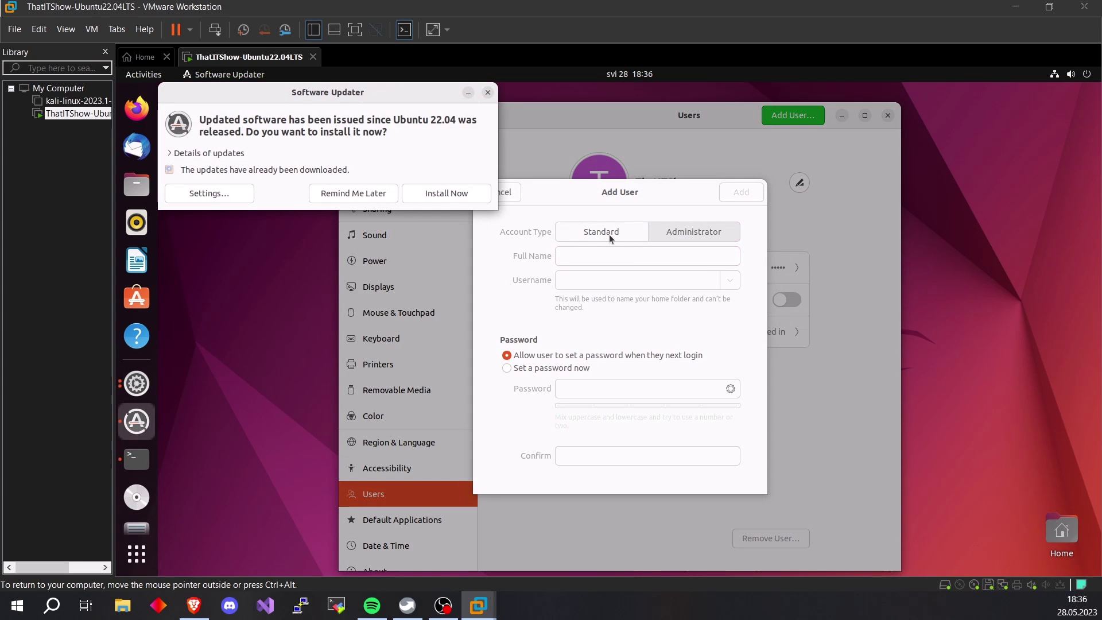
pyautogui.click(606, 237)
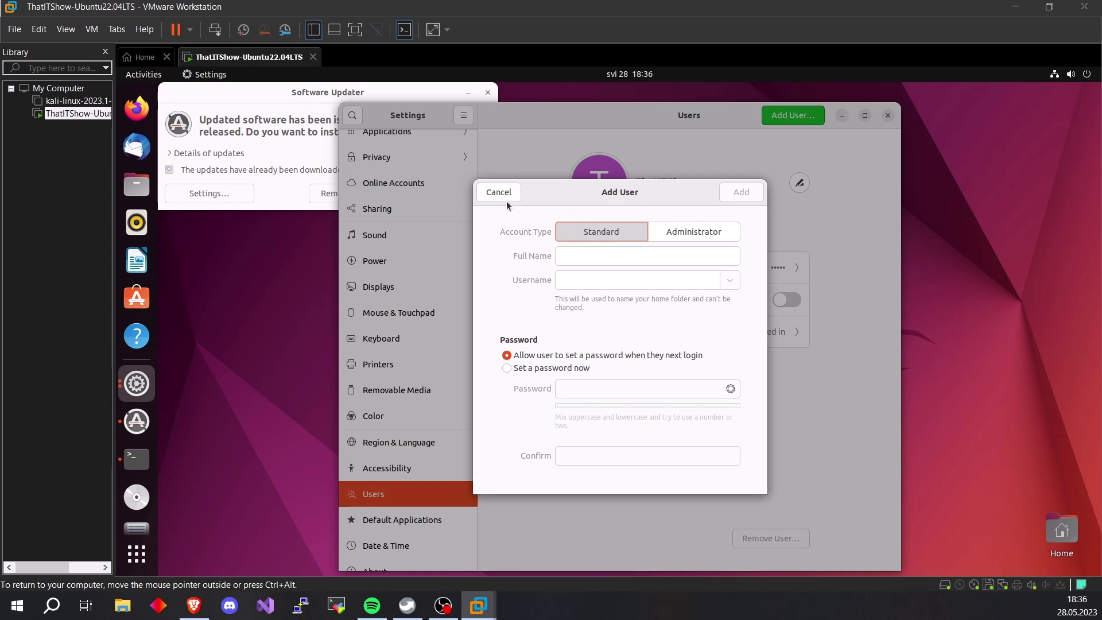
pyautogui.click(499, 193)
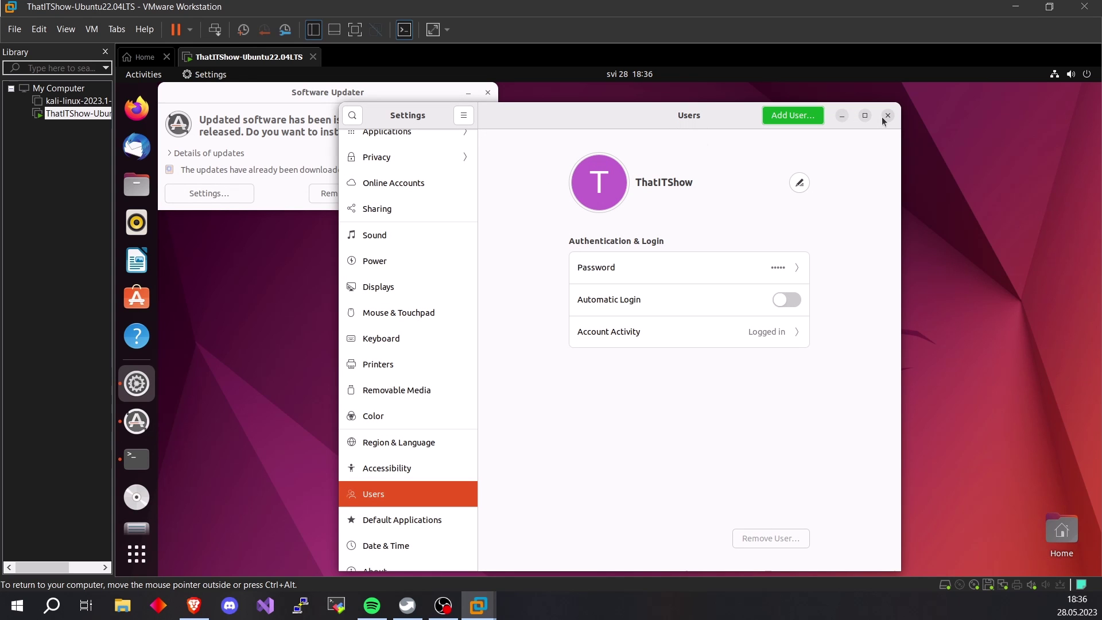
pyautogui.click(884, 120)
# Centre the Software Updater, expand and scroll the pending updates list, then close it
pyautogui.moveTo(376, 97); pyautogui.dragTo(678, 179)
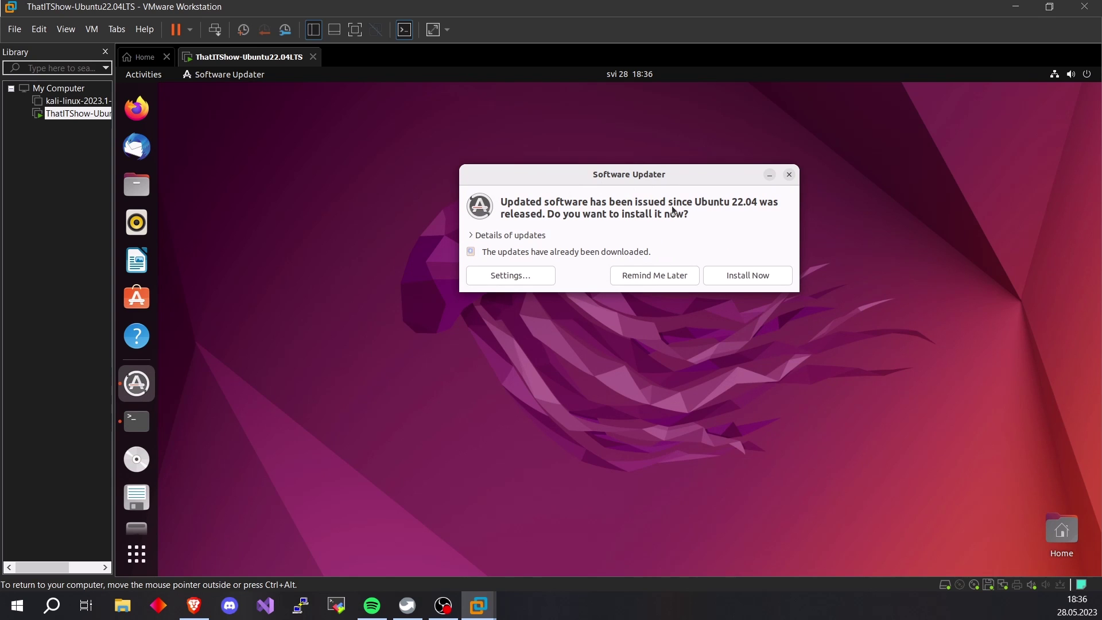
pyautogui.click(477, 235)
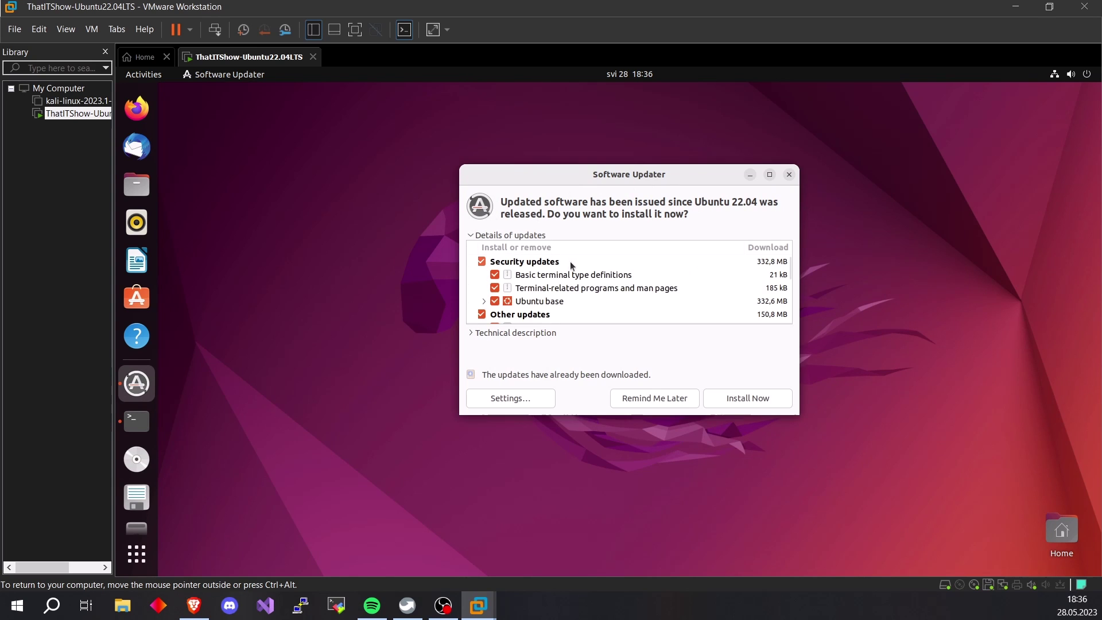
pyautogui.scroll(-3, 588, 278)
pyautogui.scroll(-3, 587, 273)
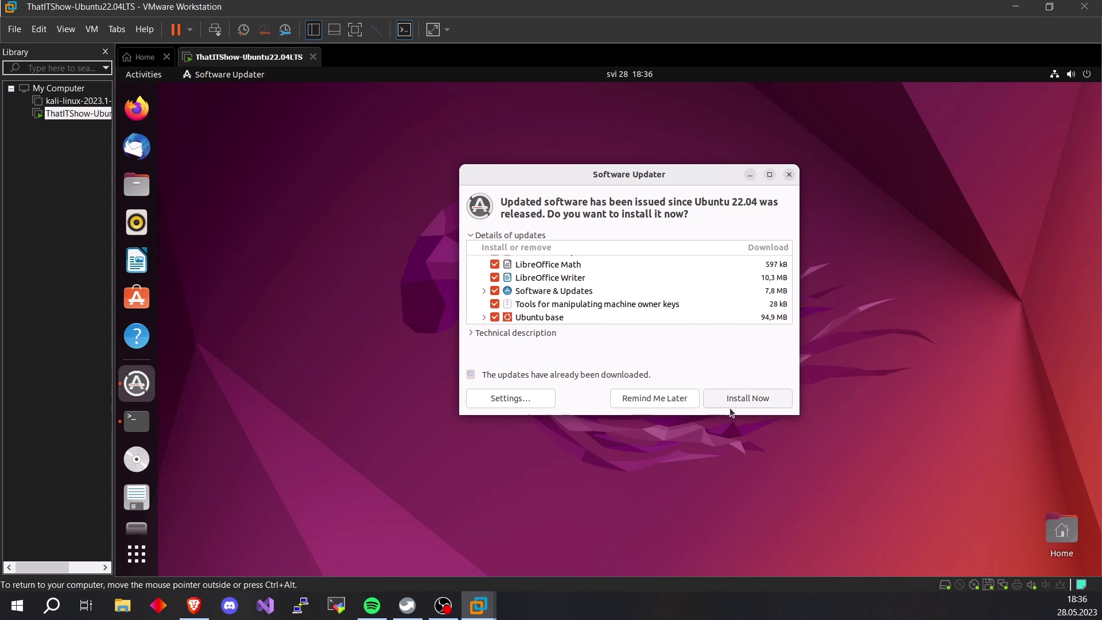
pyautogui.click(790, 175)
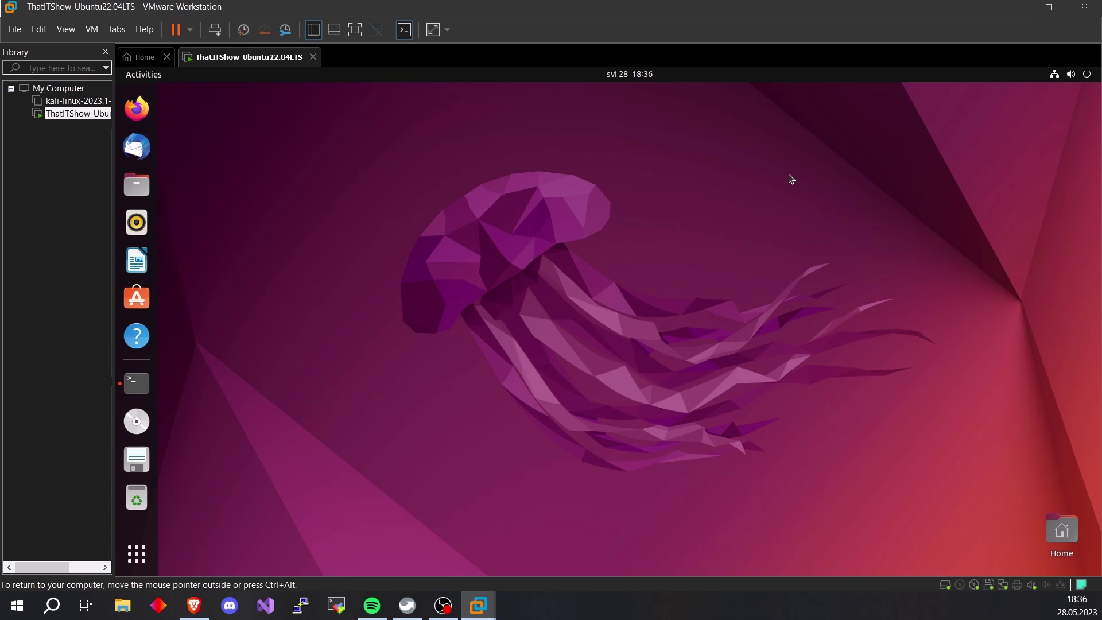
# Relaunch Software Updater by searching 'upl', review it, and close it again
pyautogui.click(136, 554)
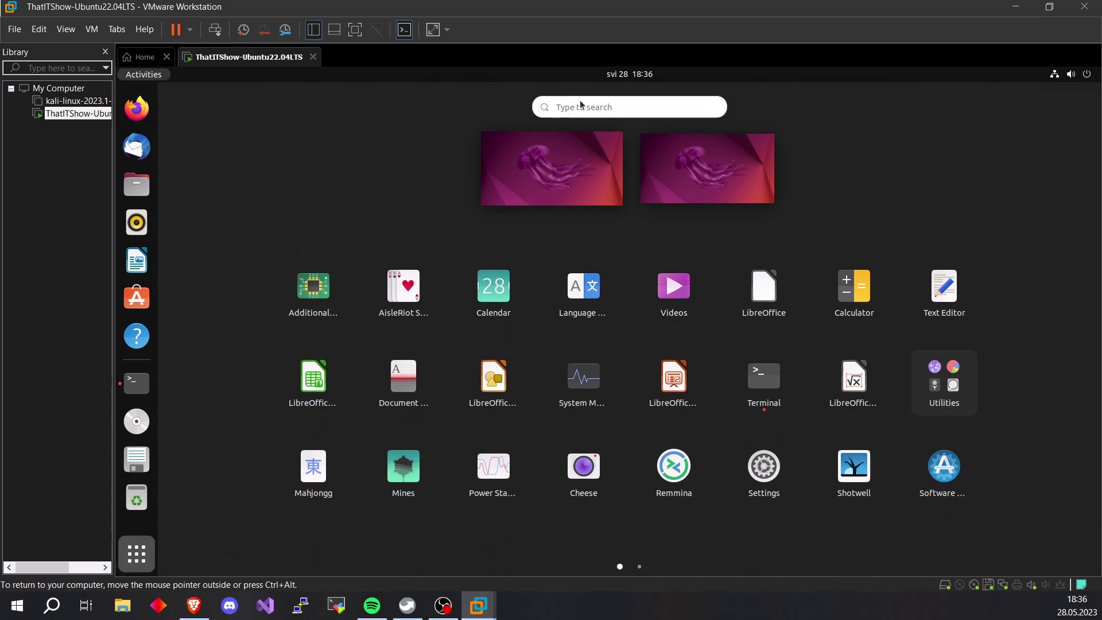
pyautogui.write('upl')
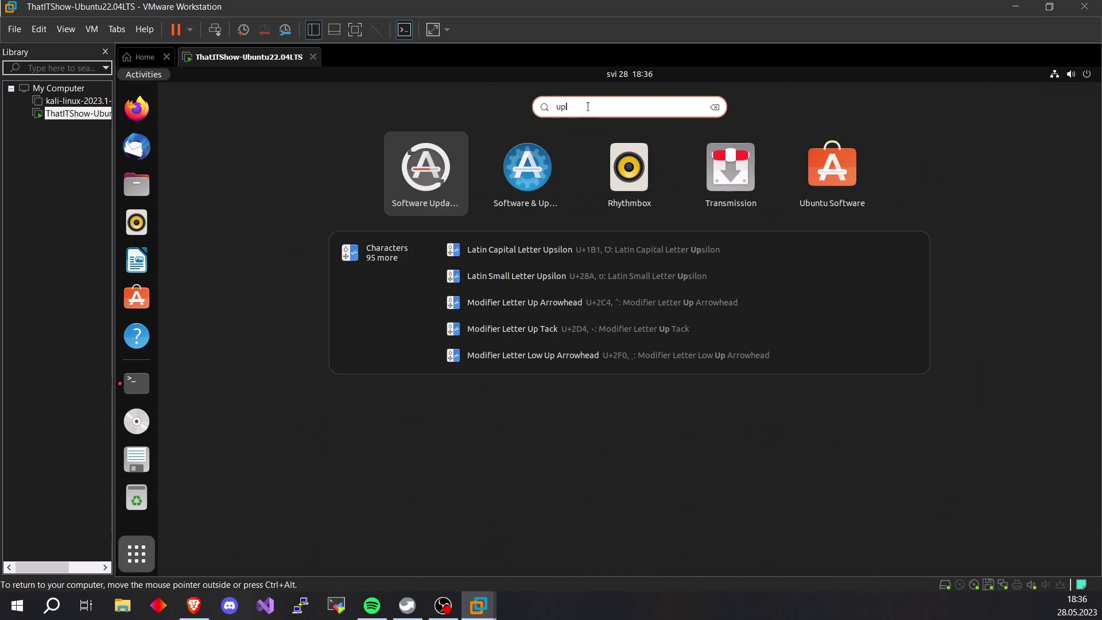
pyautogui.click(425, 166)
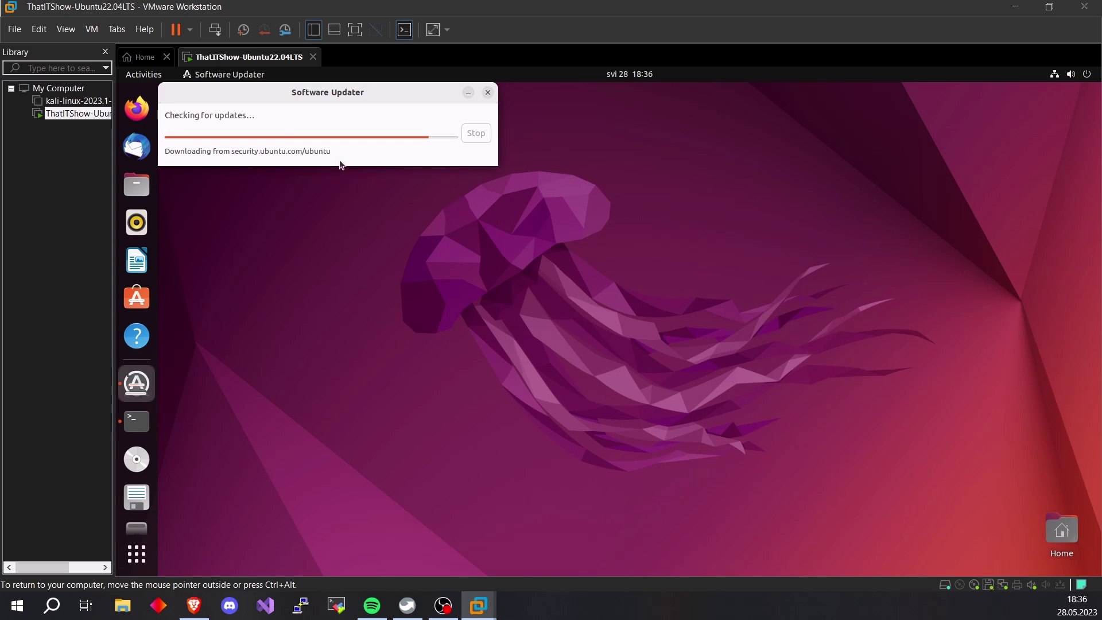
pyautogui.moveTo(229, 92); pyautogui.dragTo(471, 214)
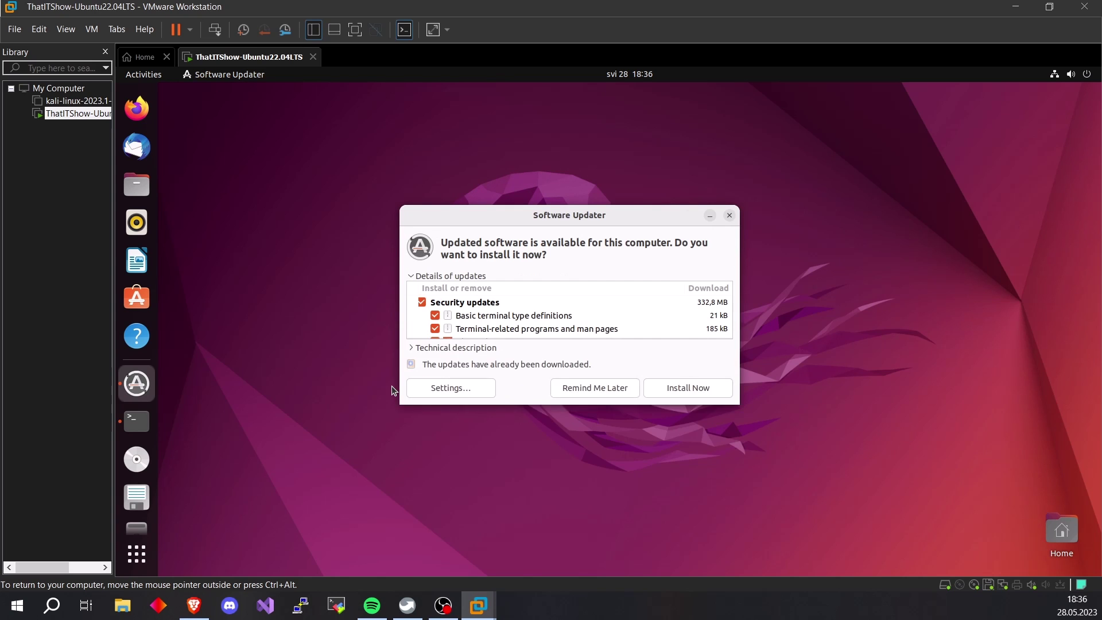
pyautogui.scroll(-5, 586, 289)
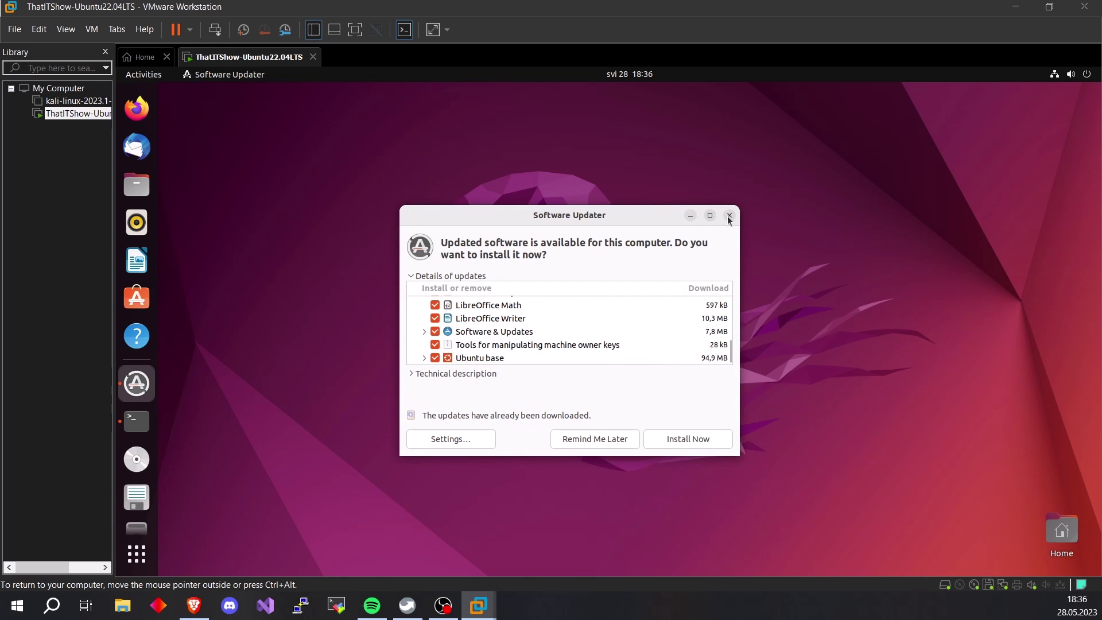
pyautogui.click(730, 215)
# Search the applications for 'upda' to list update tools
pyautogui.click(137, 554)
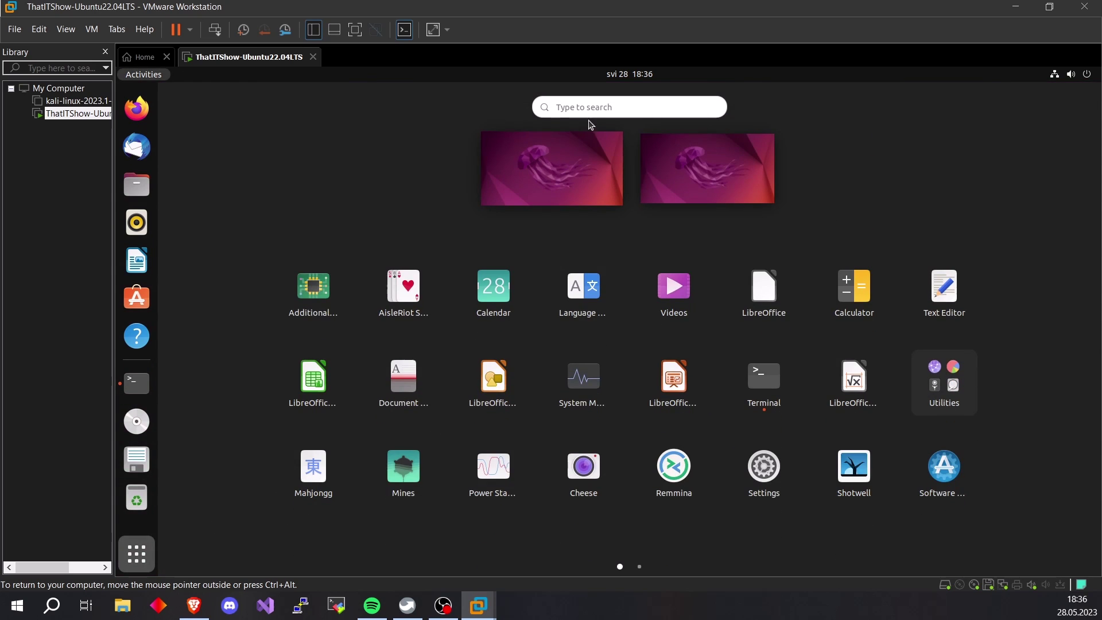
pyautogui.click(593, 106)
pyautogui.write('upda')
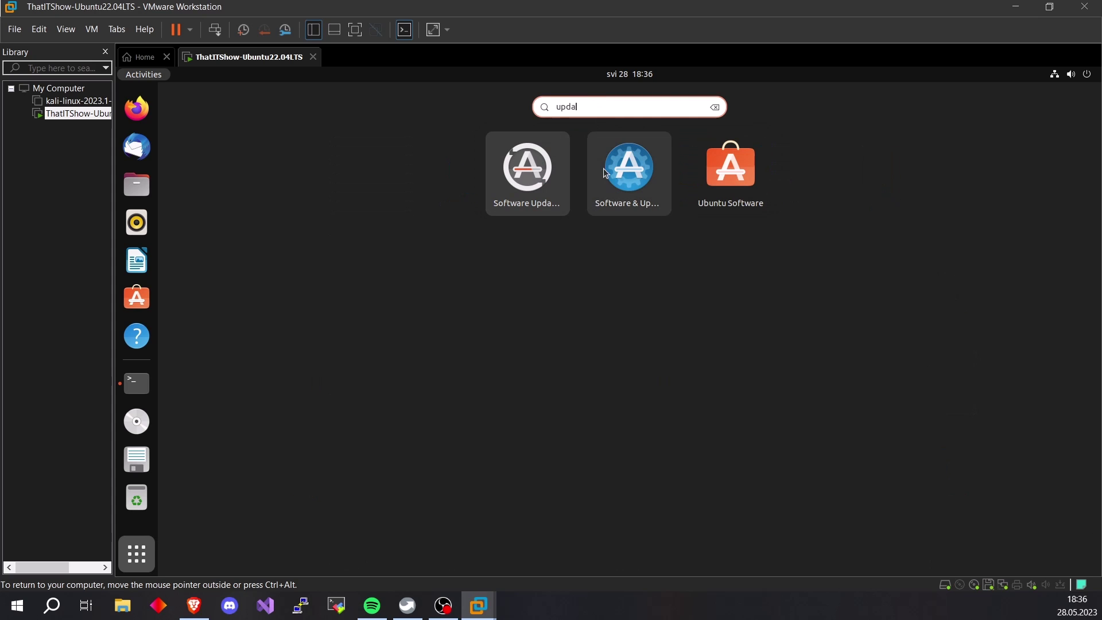
# Open Software & Updates and review the Other Software, Updates and Authentication tabs
pyautogui.click(618, 179)
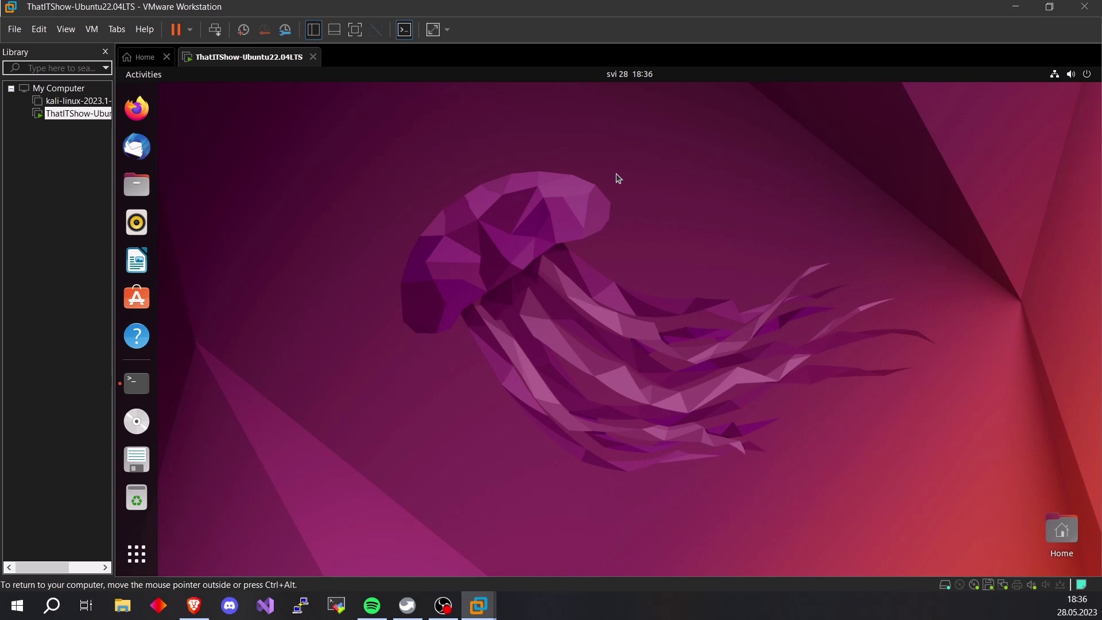
pyautogui.moveTo(302, 112); pyautogui.dragTo(460, 147)
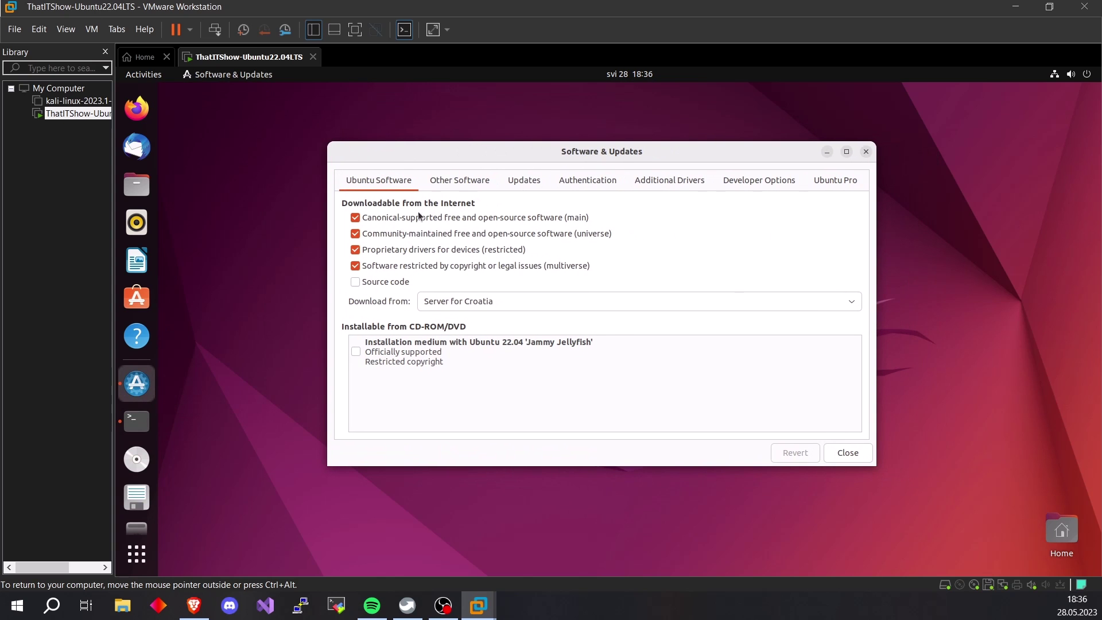
pyautogui.click(457, 181)
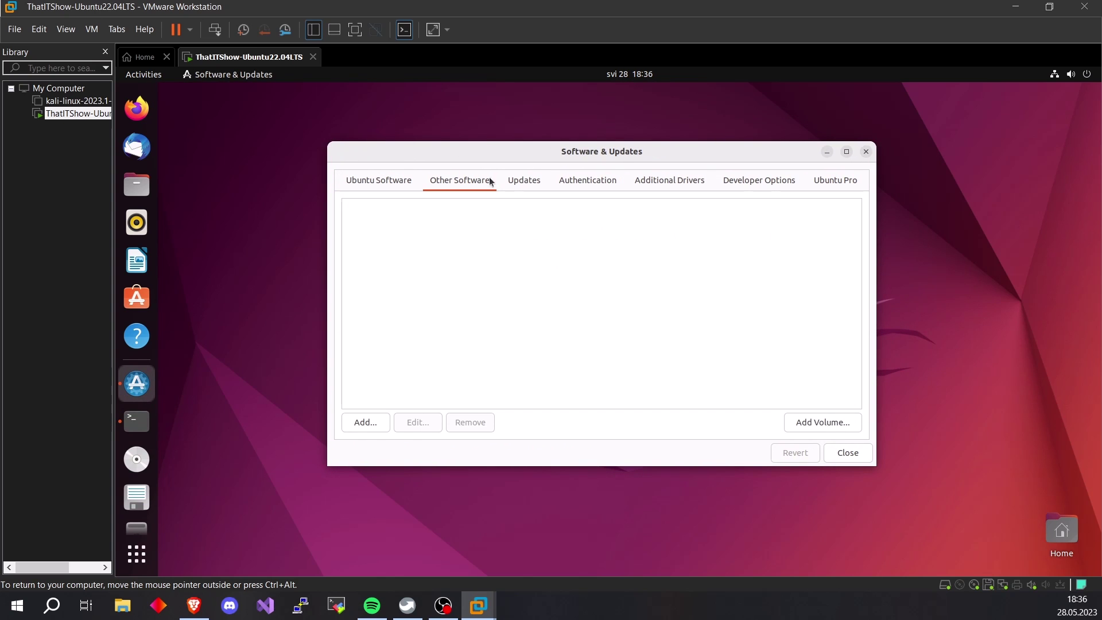
pyautogui.click(523, 182)
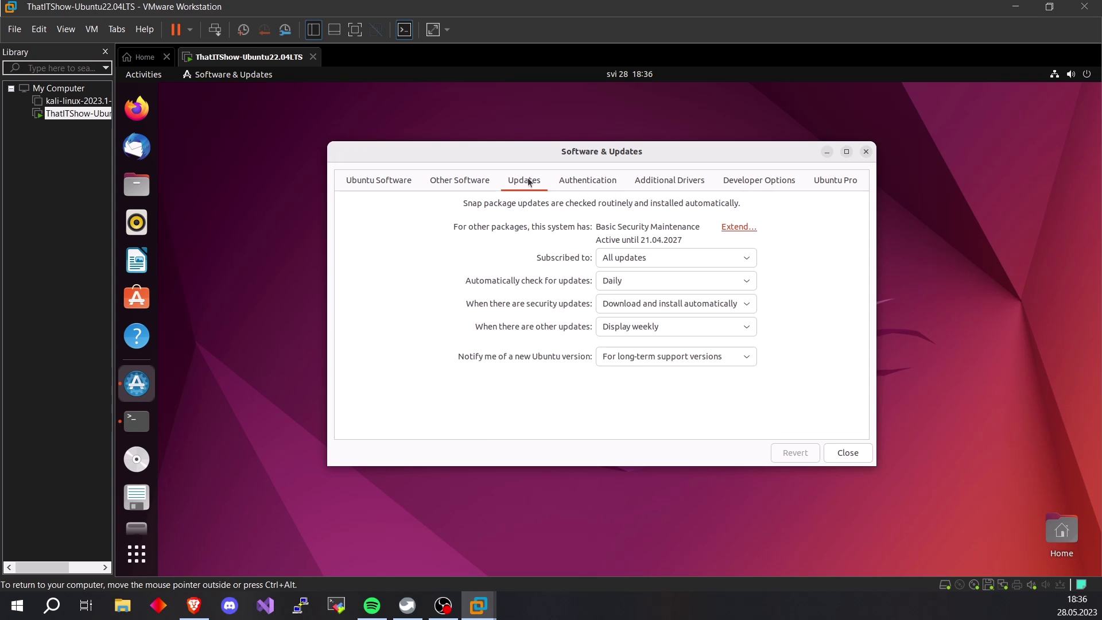
pyautogui.click(586, 182)
# Check Additional Drivers, Developer Options and Ubuntu Pro, close the window, and release the VM with Ctrl+Alt
pyautogui.click(649, 182)
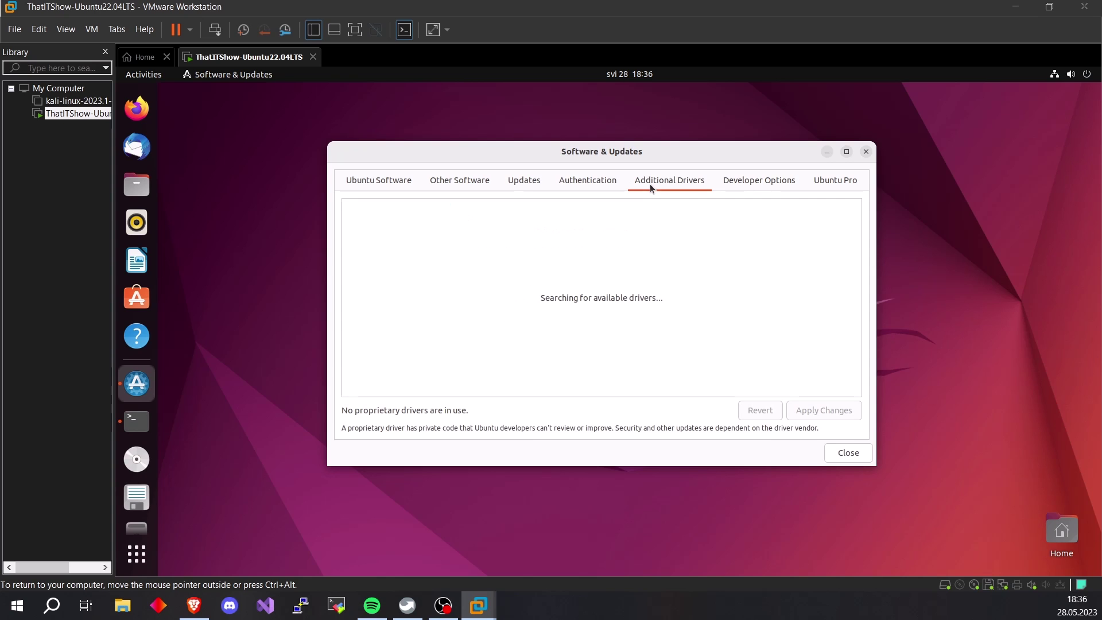
pyautogui.click(741, 183)
pyautogui.click(835, 181)
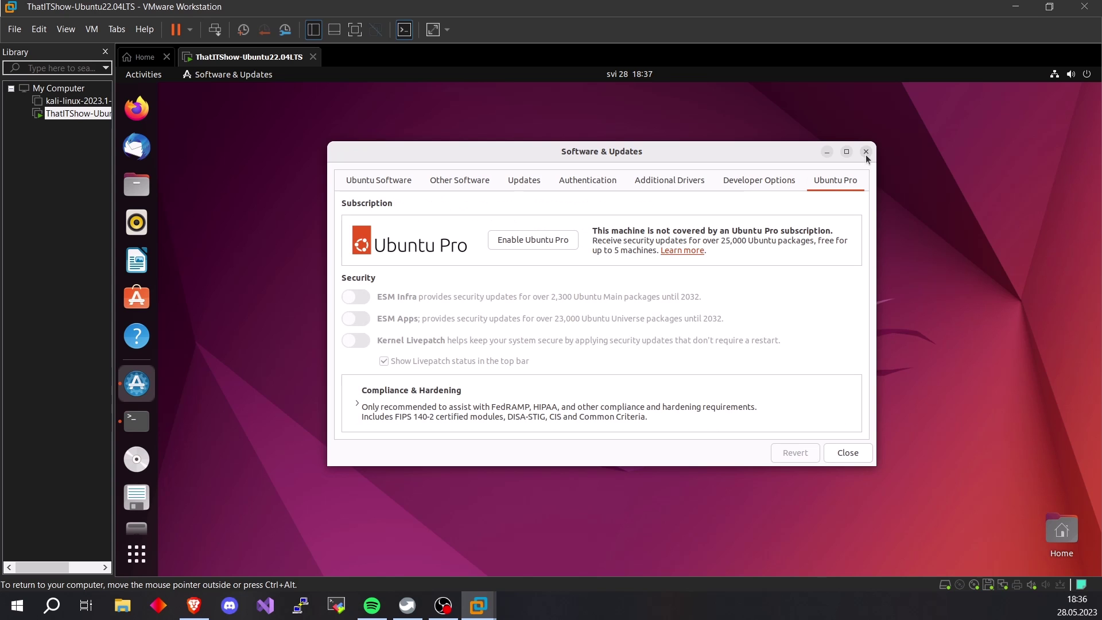
pyautogui.click(866, 152)
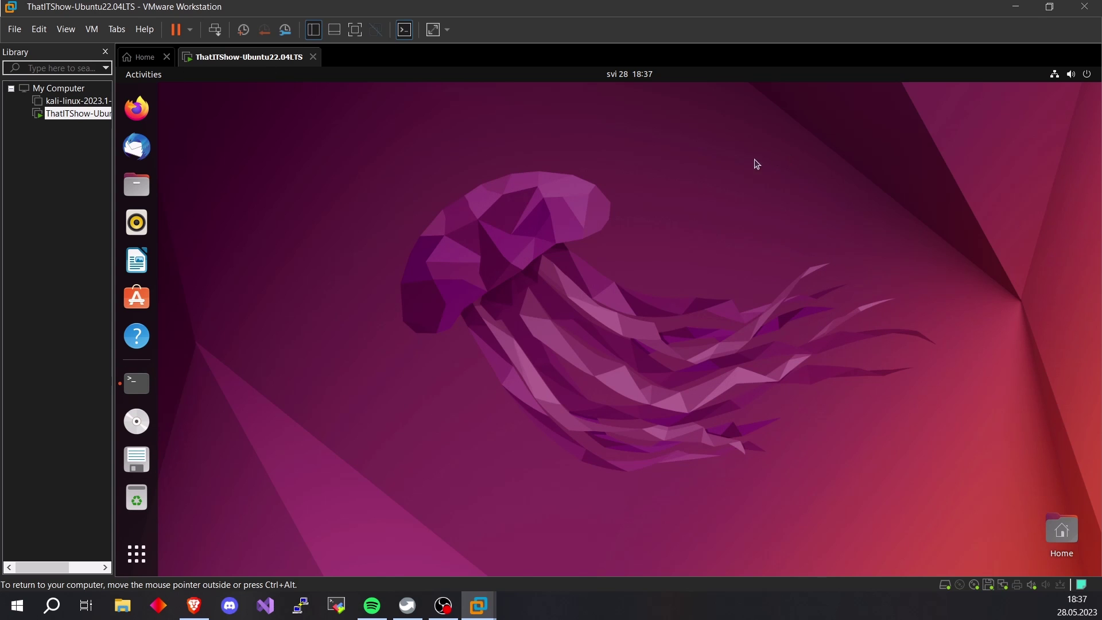
pyautogui.hotkey('ctrl', 'alt')
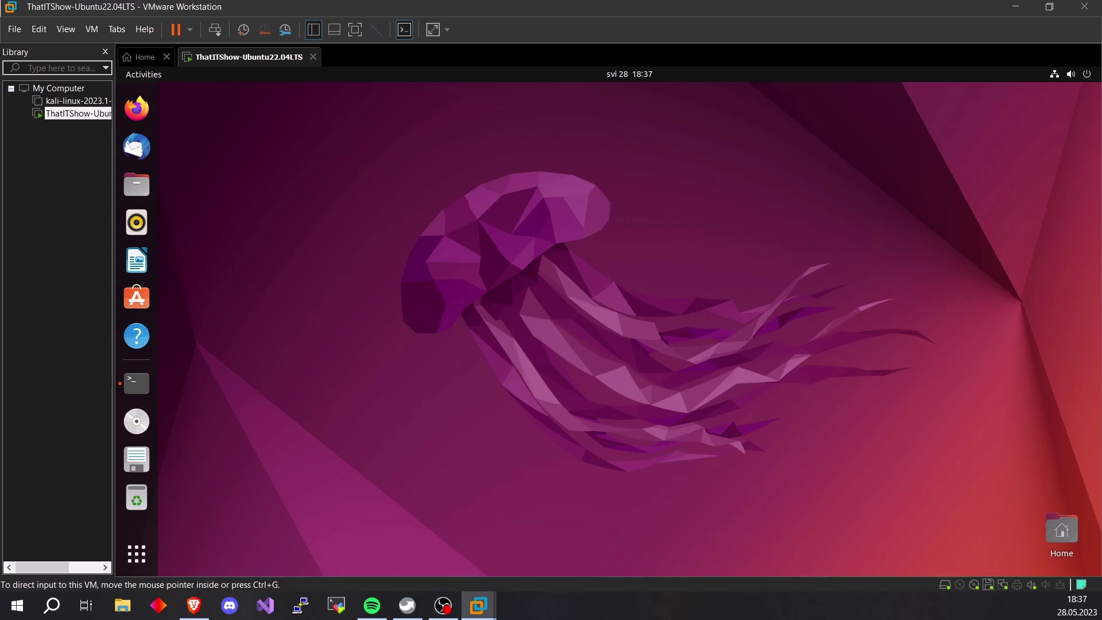